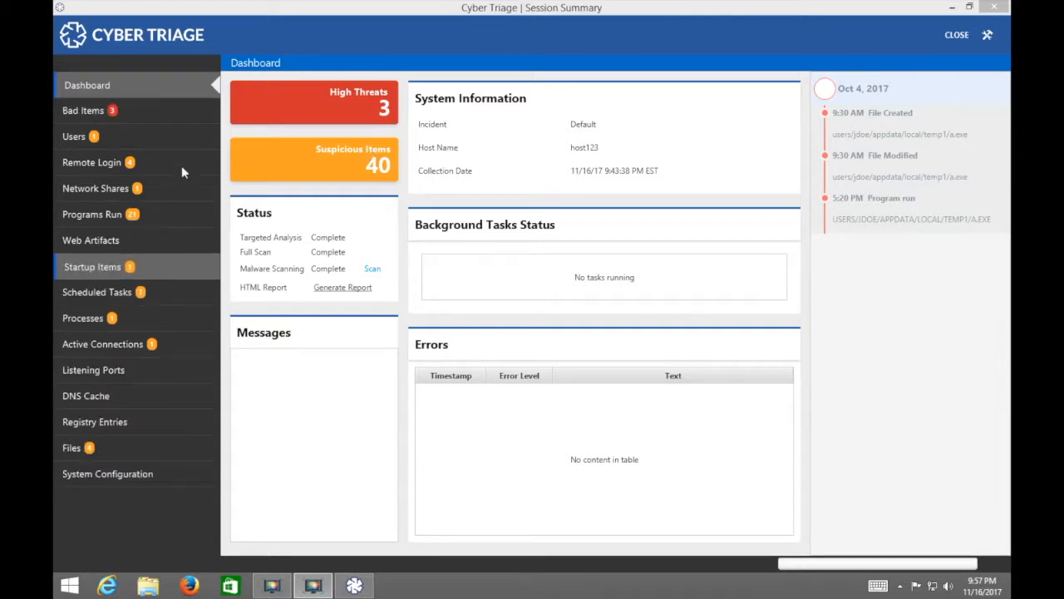
Open the list of bad items and read through the threat details of the first Program Run entry for a.exe.
{"action": "left_click", "coordinate": [154, 111]}
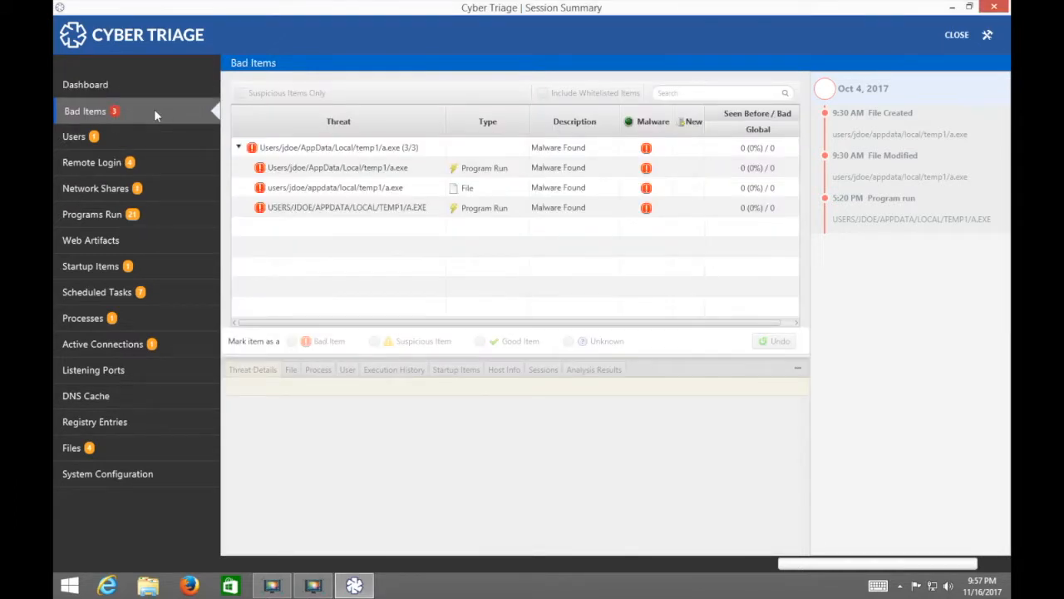
{"action": "left_click", "coordinate": [375, 171]}
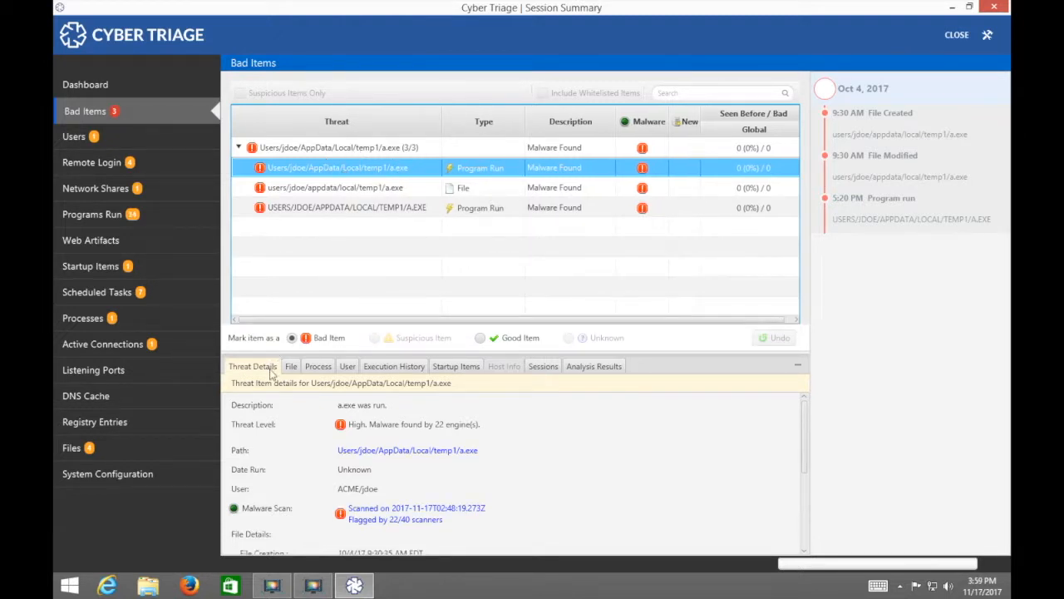
{"action": "scroll", "coordinate": [283, 441], "scroll_direction": "down", "scroll_amount": 1}
{"action": "scroll", "coordinate": [283, 441], "scroll_direction": "down", "scroll_amount": 5}
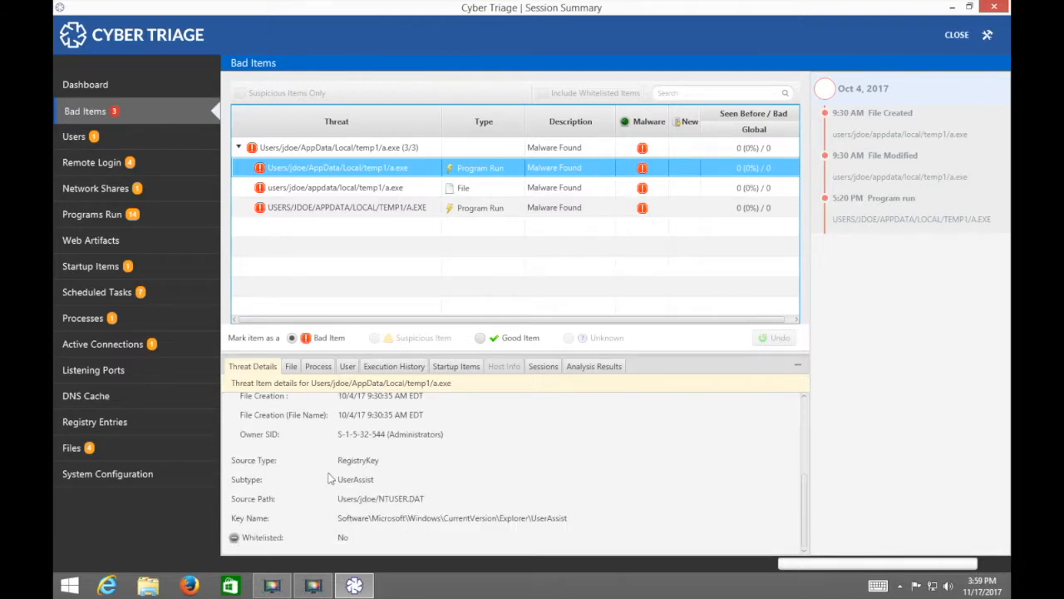
Review the file details and malware scan results of the selected a.exe item, and open its related process information.
{"action": "left_click", "coordinate": [291, 367]}
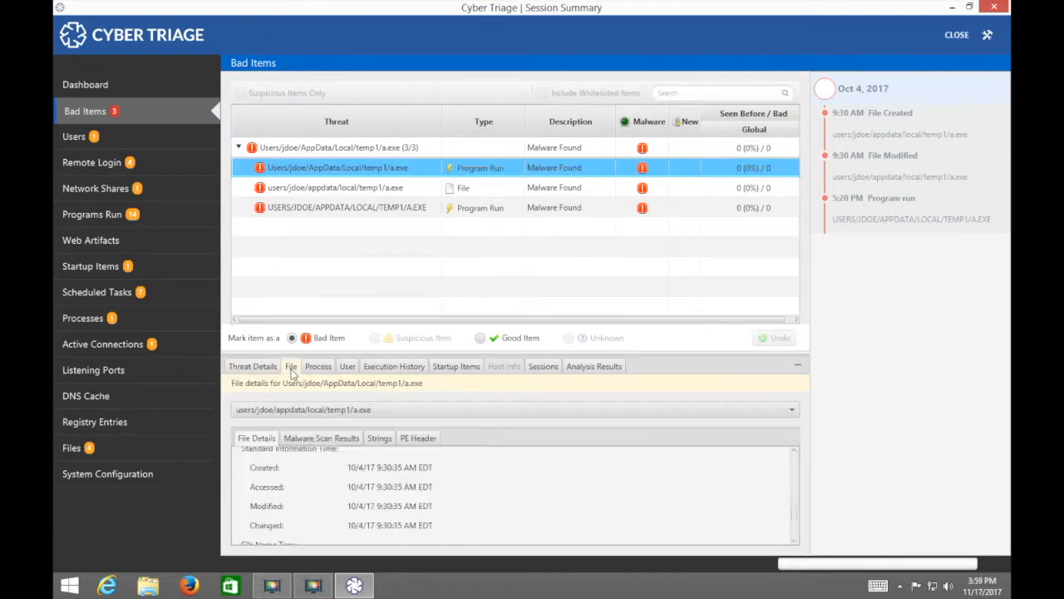
{"action": "scroll", "coordinate": [300, 480], "scroll_direction": "down", "scroll_amount": 6}
{"action": "scroll", "coordinate": [301, 486], "scroll_direction": "down", "scroll_amount": 2}
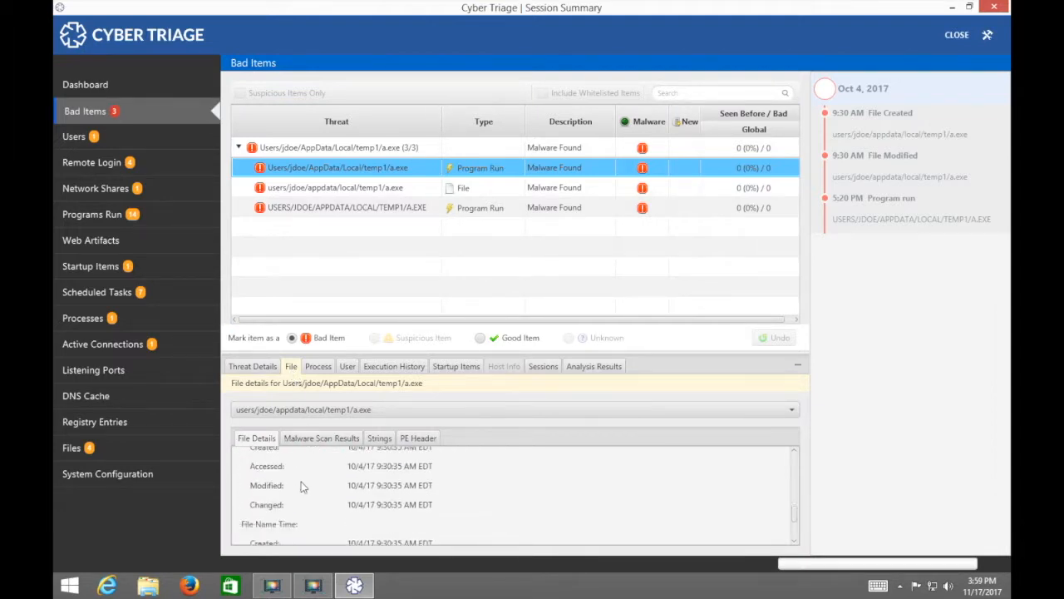
{"action": "left_click", "coordinate": [313, 438]}
{"action": "scroll", "coordinate": [325, 530], "scroll_direction": "down", "scroll_amount": 3}
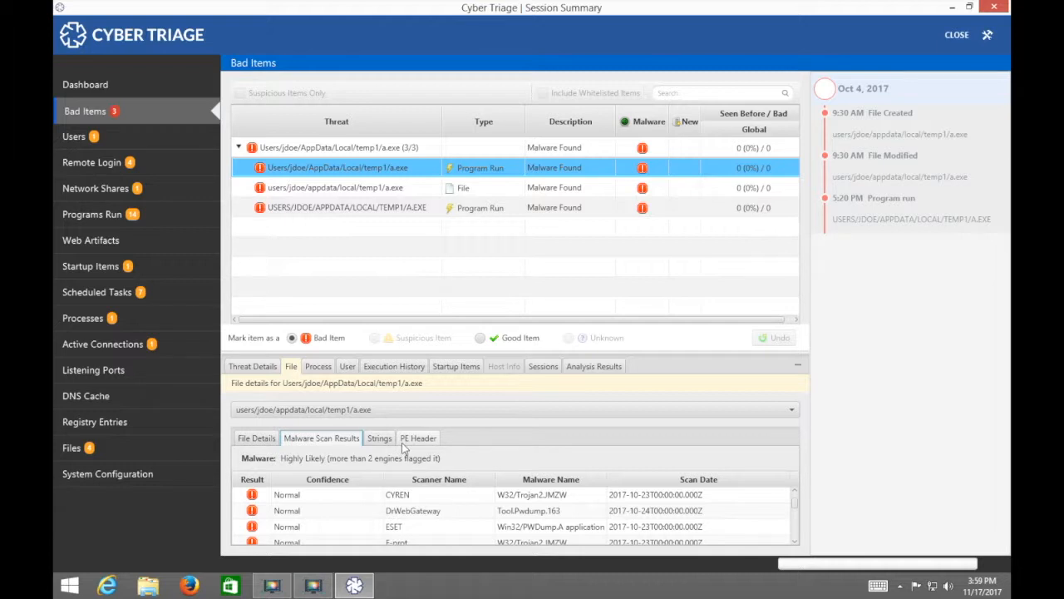
{"action": "left_click", "coordinate": [319, 370]}
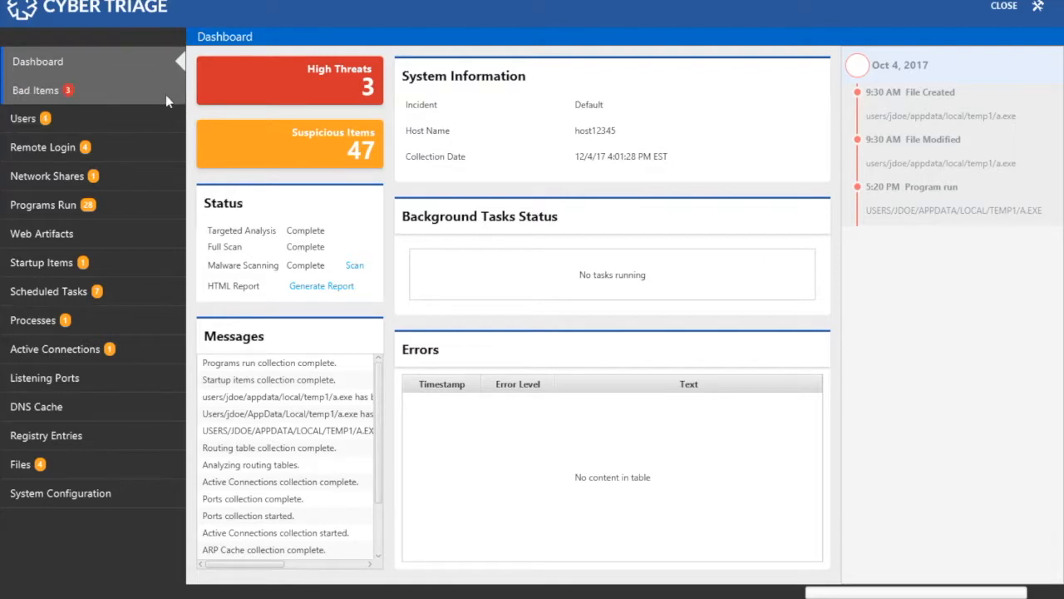
Open the bad items of the host12345 session and compare the threat details of the three a.exe entries, including their source types.
{"action": "left_click", "coordinate": [166, 100]}
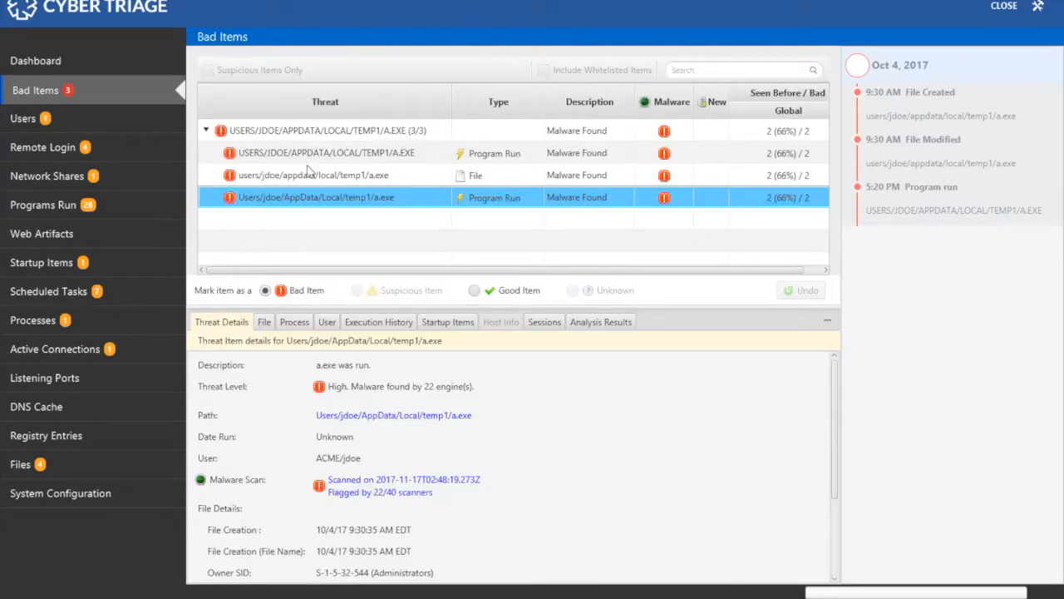
{"action": "left_click", "coordinate": [332, 179]}
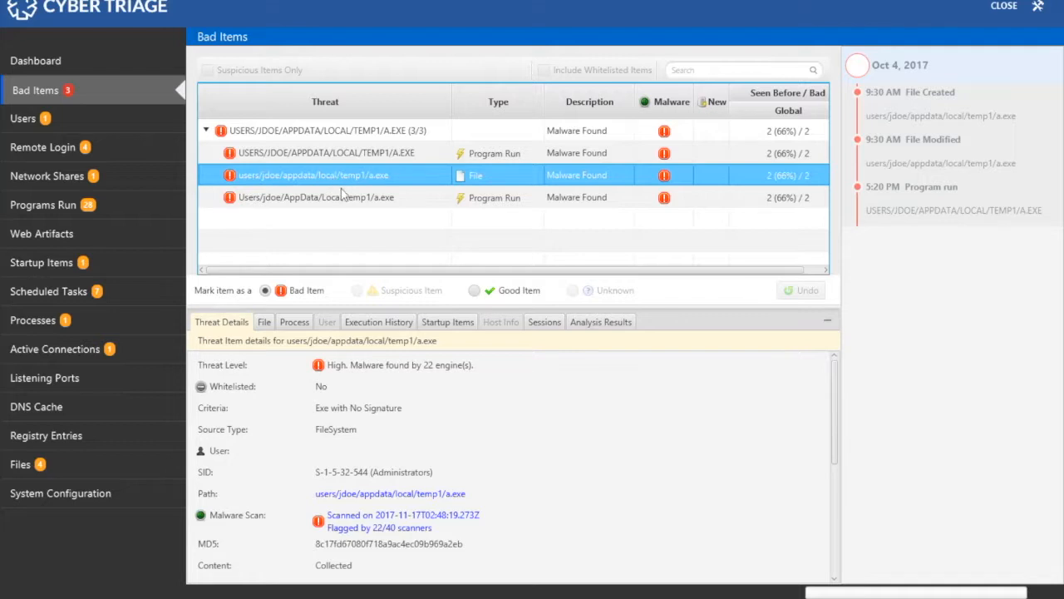
{"action": "left_click", "coordinate": [343, 202]}
{"action": "left_click", "coordinate": [345, 177]}
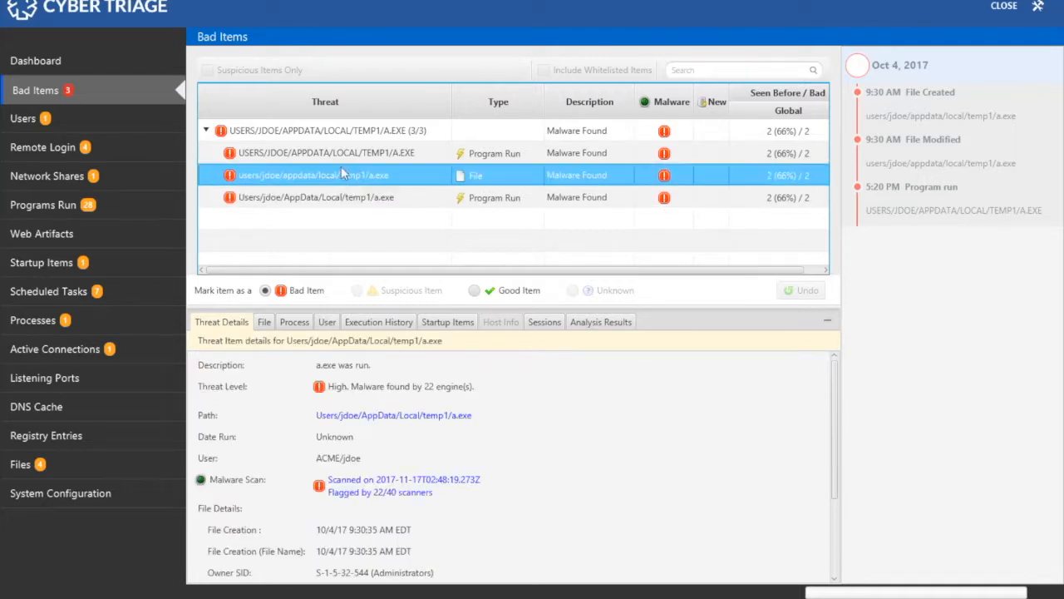
{"action": "left_click", "coordinate": [344, 198]}
{"action": "scroll", "coordinate": [386, 409], "scroll_direction": "down", "scroll_amount": 4}
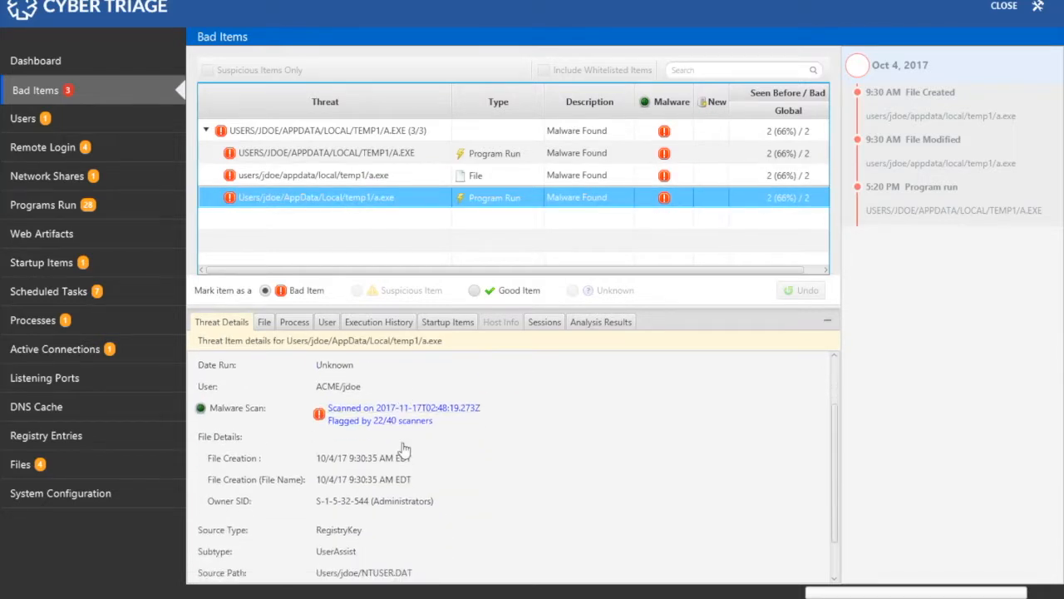
{"action": "left_click", "coordinate": [391, 156]}
{"action": "scroll", "coordinate": [405, 468], "scroll_direction": "down", "scroll_amount": 4}
{"action": "scroll", "coordinate": [405, 469], "scroll_direction": "down", "scroll_amount": 1}
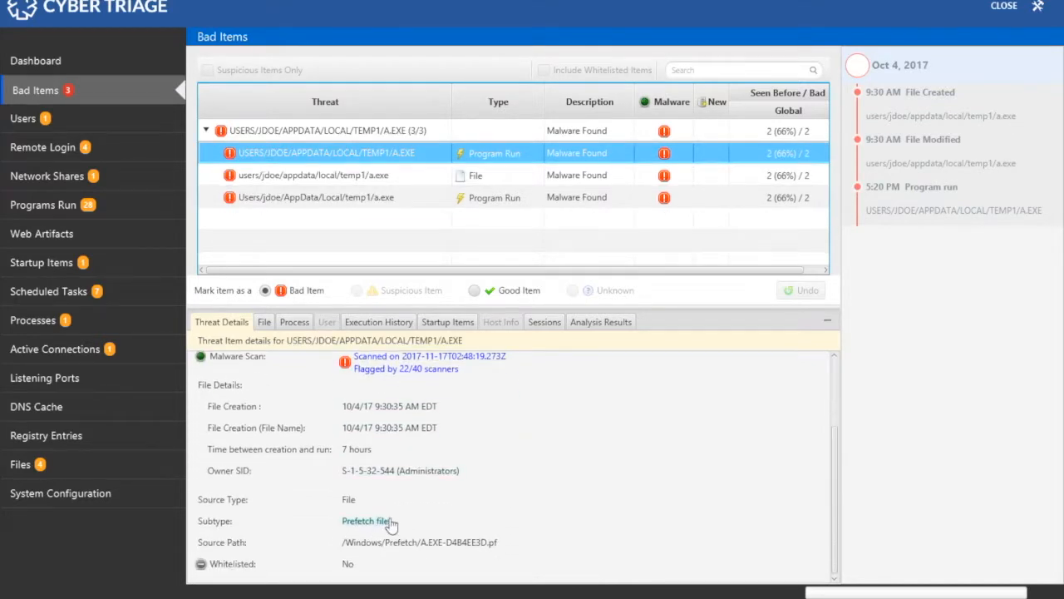
Examine the malware scan results from the individual scanners for the a.exe File entry.
{"action": "left_click", "coordinate": [388, 178]}
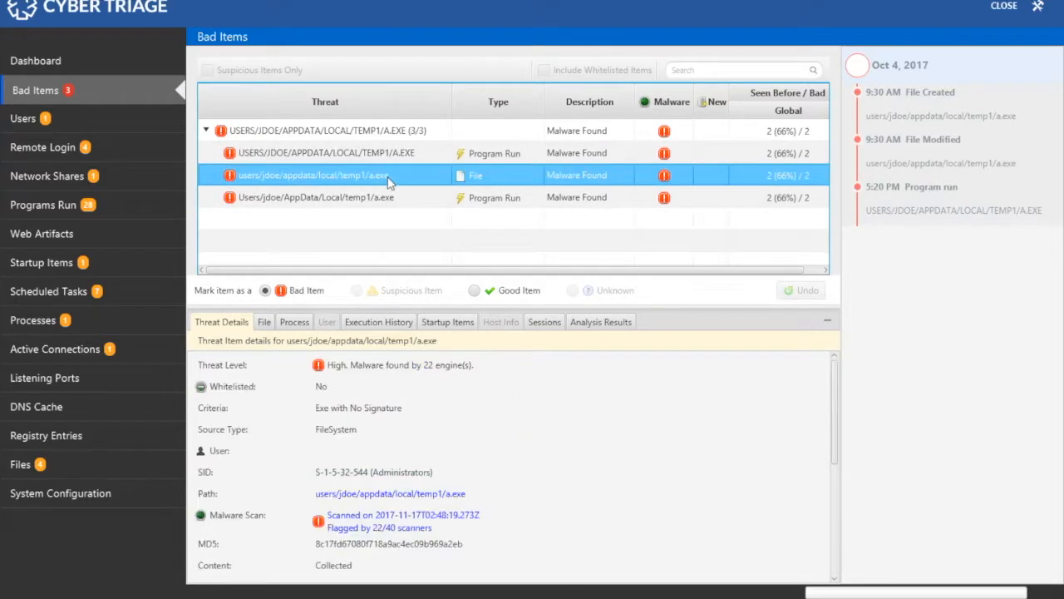
{"action": "left_click", "coordinate": [264, 324]}
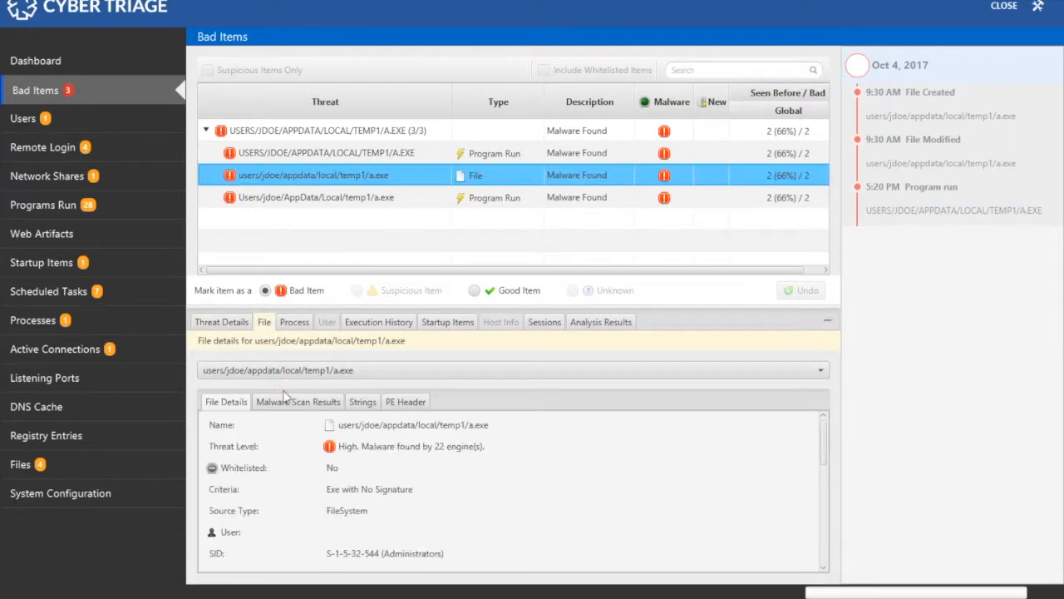
{"action": "left_click", "coordinate": [295, 403]}
{"action": "scroll", "coordinate": [445, 508], "scroll_direction": "down", "scroll_amount": 3}
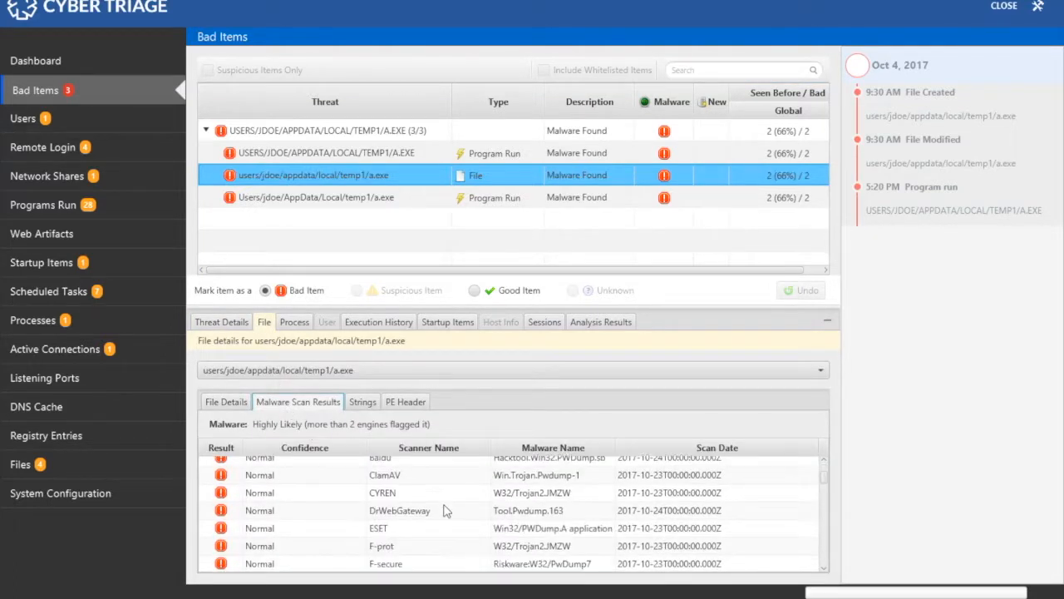
{"action": "scroll", "coordinate": [463, 512], "scroll_direction": "down", "scroll_amount": 5}
{"action": "scroll", "coordinate": [463, 512], "scroll_direction": "up", "scroll_amount": 5}
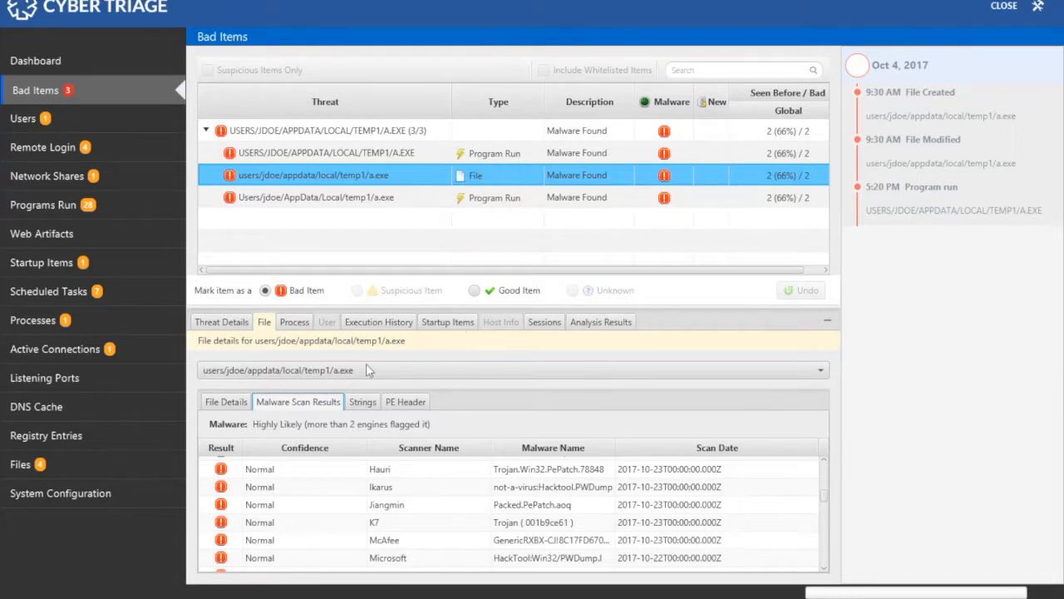
Enlarge the details area and examine the file details and timestamps of the a.exe File entry.
{"action": "left_click", "coordinate": [237, 404]}
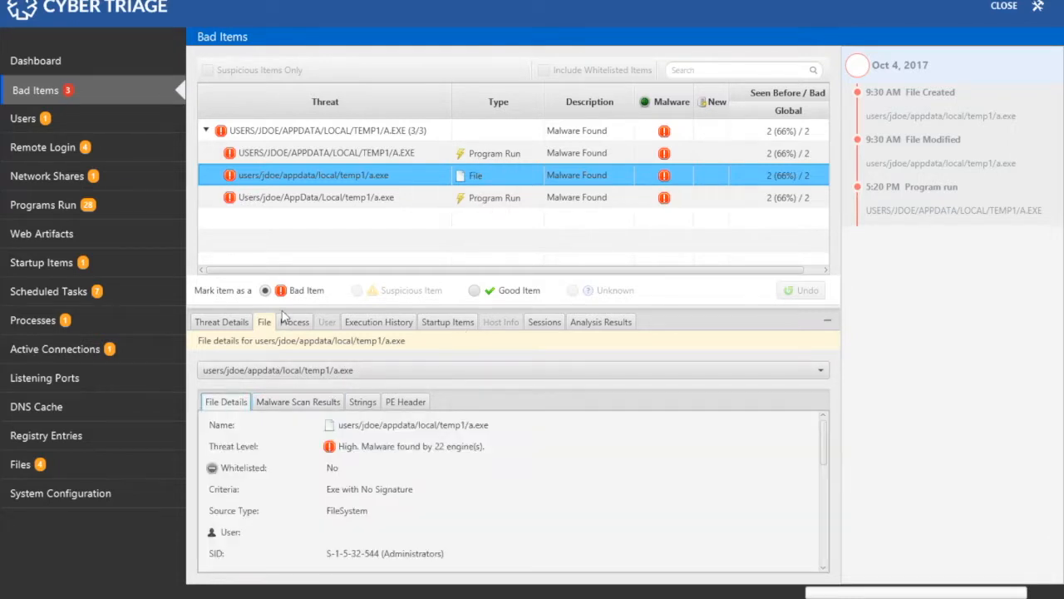
{"action": "left_click_drag", "start_coordinate": [282, 311], "coordinate": [282, 247]}
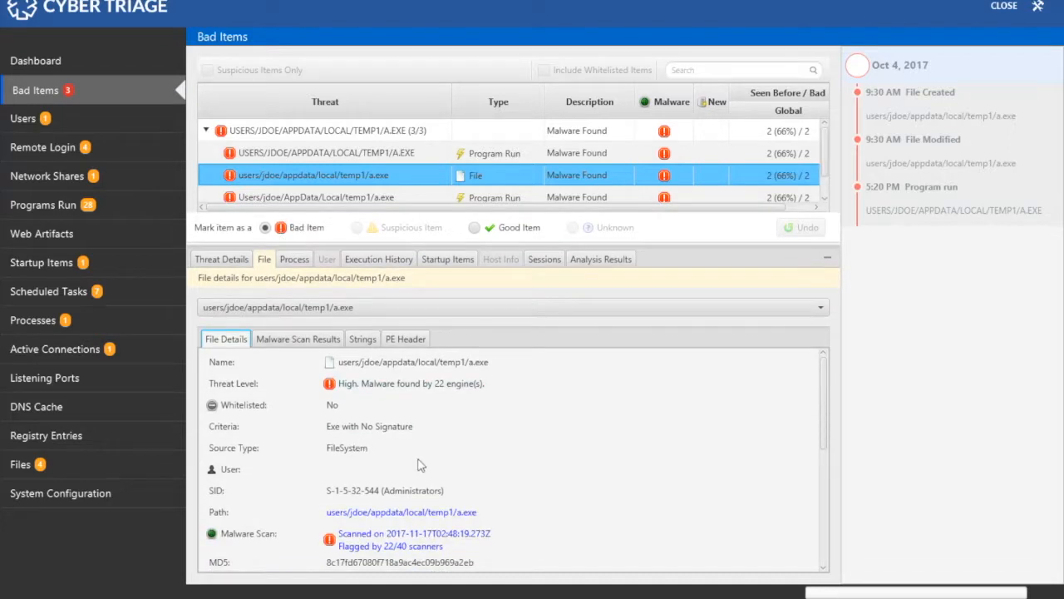
{"action": "scroll", "coordinate": [420, 465], "scroll_direction": "down", "scroll_amount": 6}
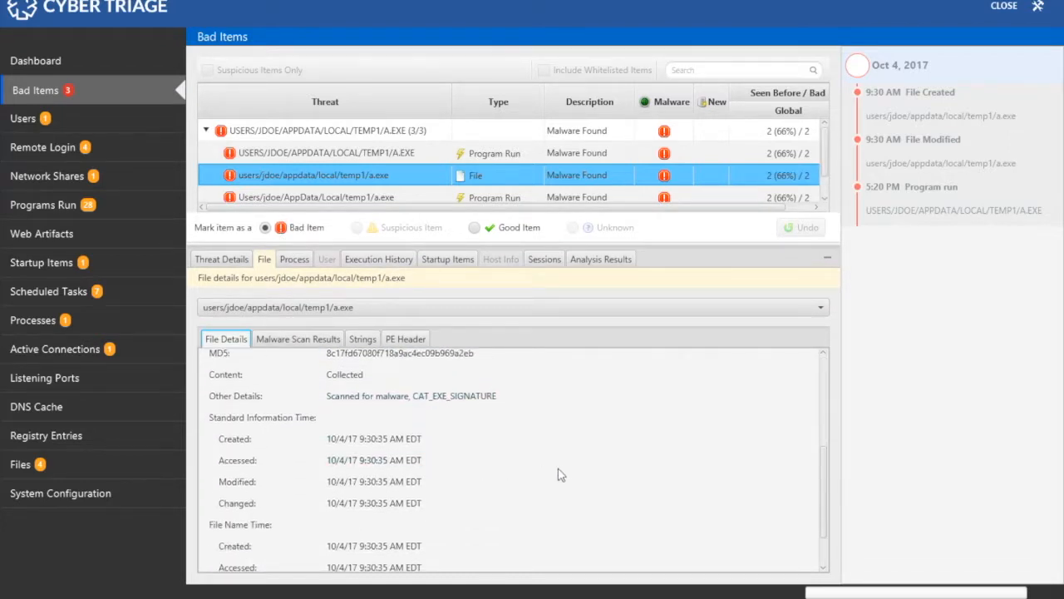
{"action": "left_click_drag", "start_coordinate": [825, 477], "coordinate": [825, 495]}
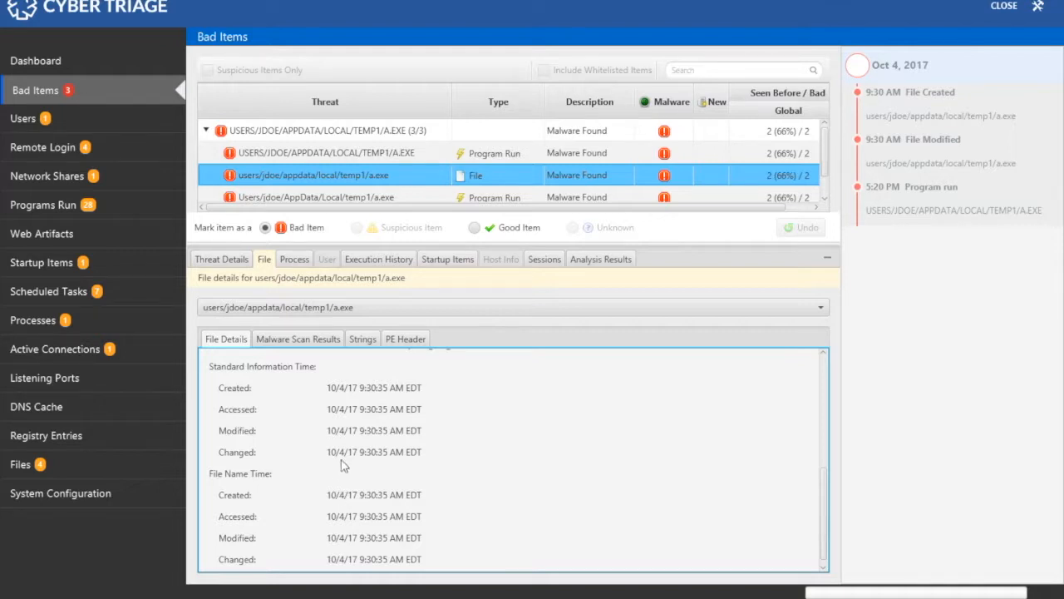
{"action": "scroll", "coordinate": [345, 465], "scroll_direction": "up", "scroll_amount": 5}
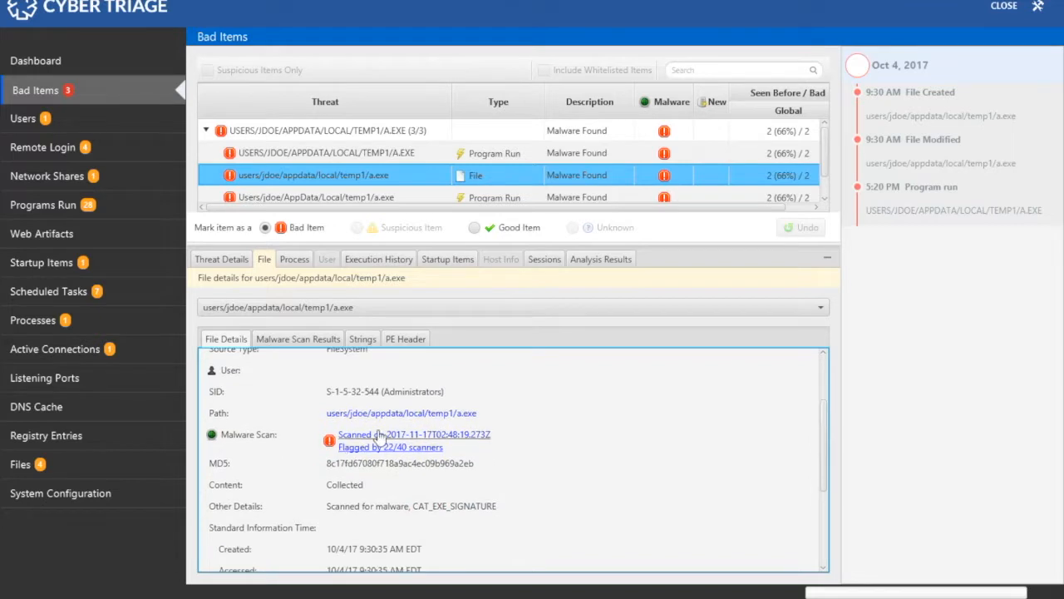
{"action": "scroll", "coordinate": [374, 415], "scroll_direction": "up", "scroll_amount": 3}
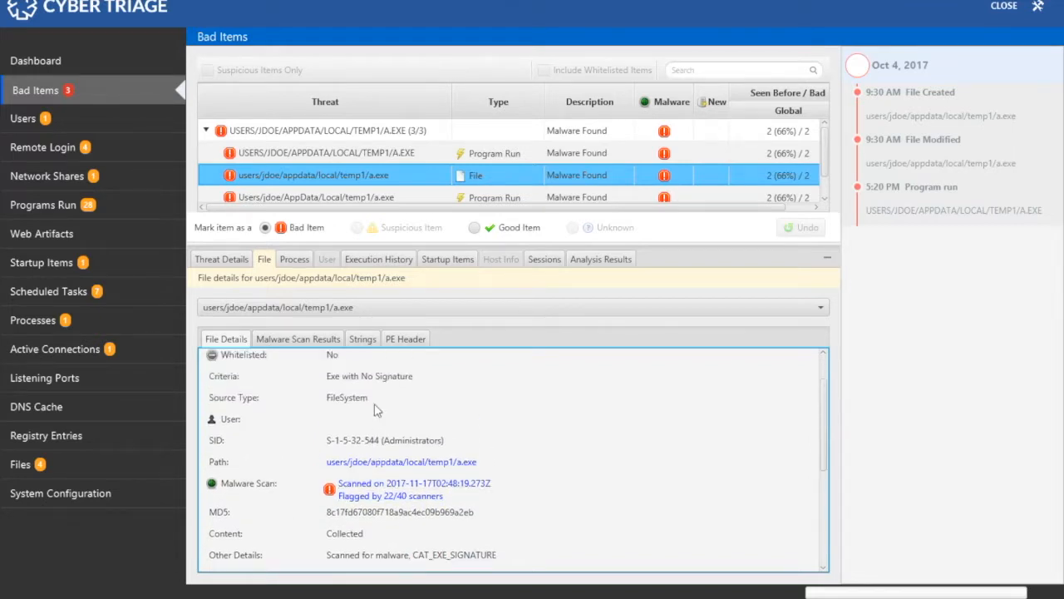
Check the threat details of the last Program Run entry and the related process information of the a.exe File entry.
{"action": "left_click", "coordinate": [375, 198]}
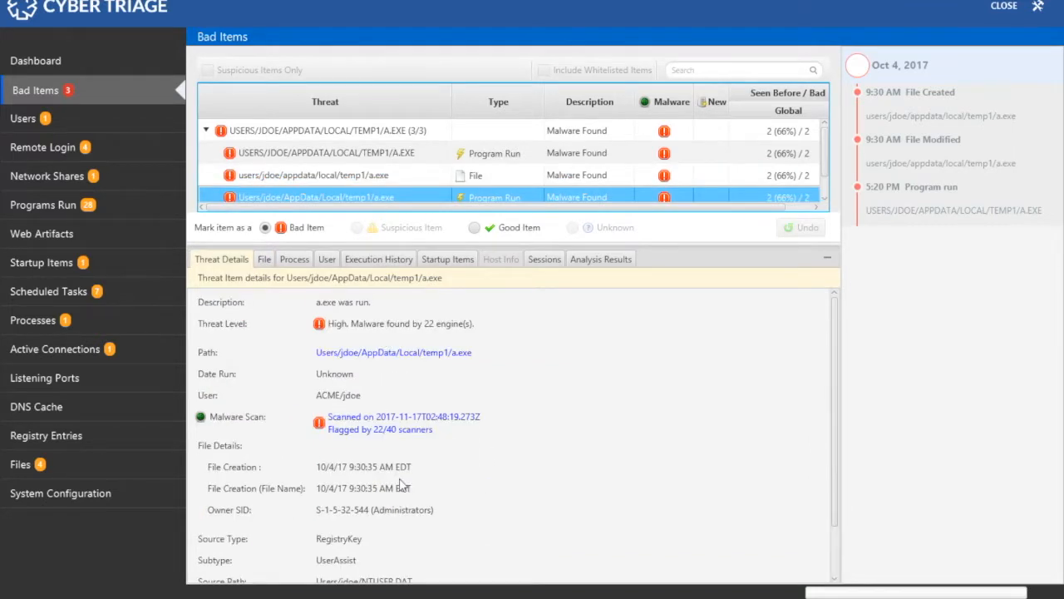
{"action": "scroll", "coordinate": [391, 465], "scroll_direction": "down", "scroll_amount": 1}
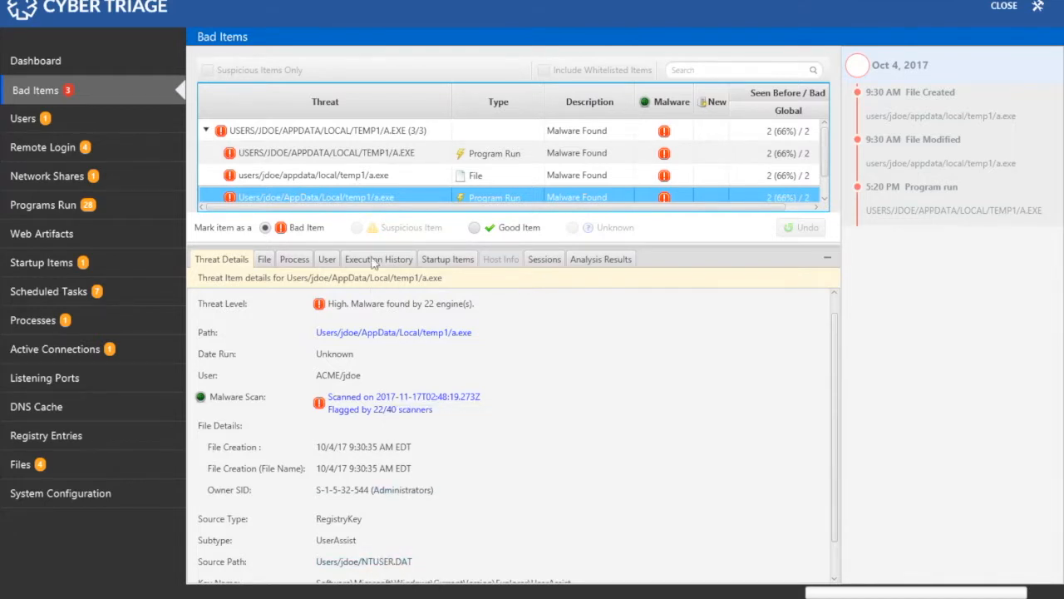
{"action": "left_click", "coordinate": [373, 180]}
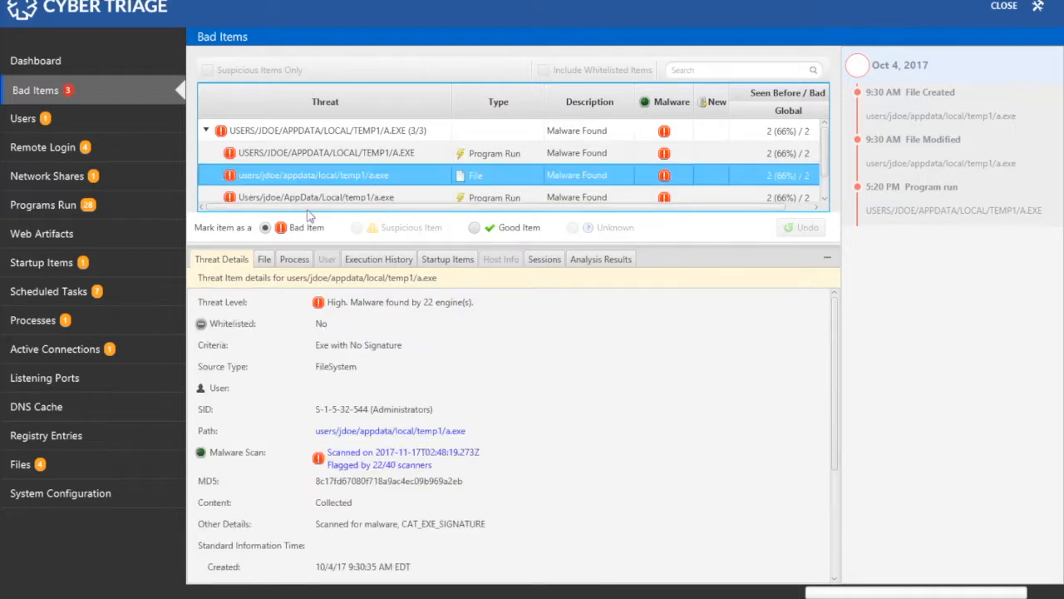
{"action": "left_click", "coordinate": [293, 261]}
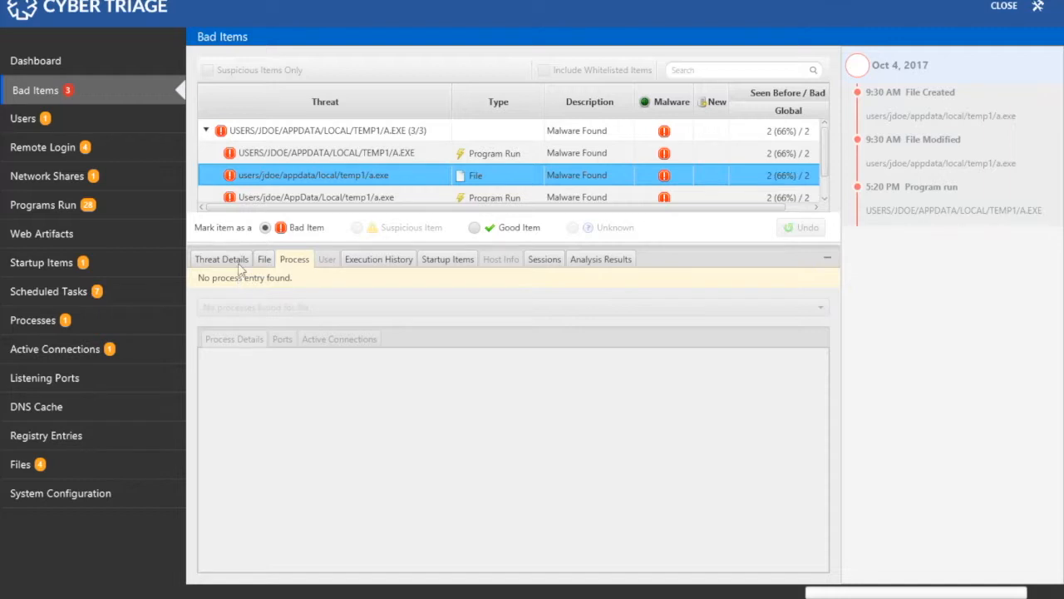
{"action": "left_click_drag", "start_coordinate": [240, 240], "coordinate": [240, 307]}
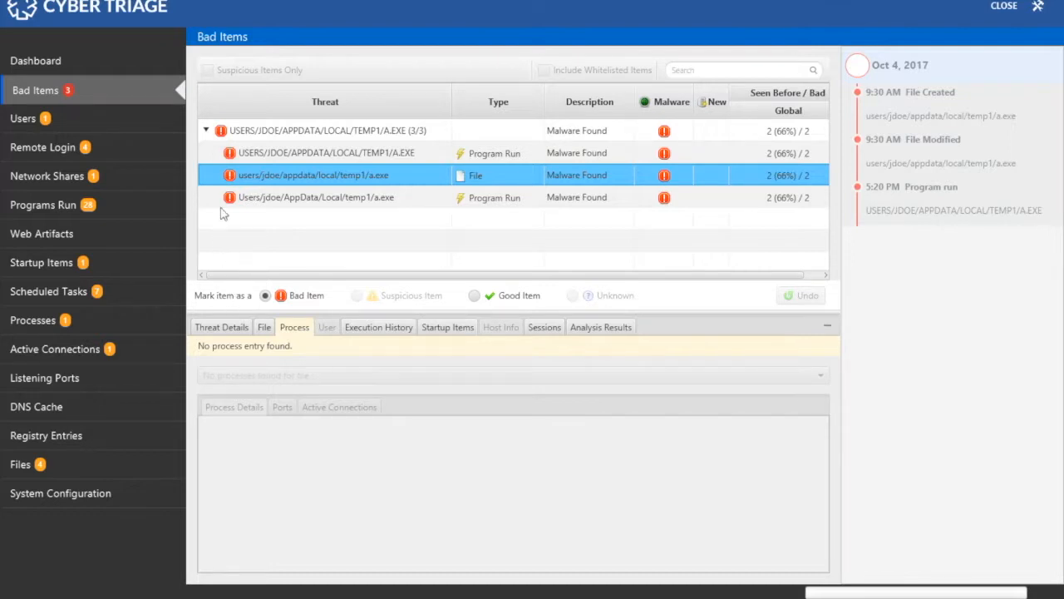
Review the suspicious domain user's outbound remote login events in the Users list and mark that account as a bad item.
{"action": "left_click", "coordinate": [143, 125]}
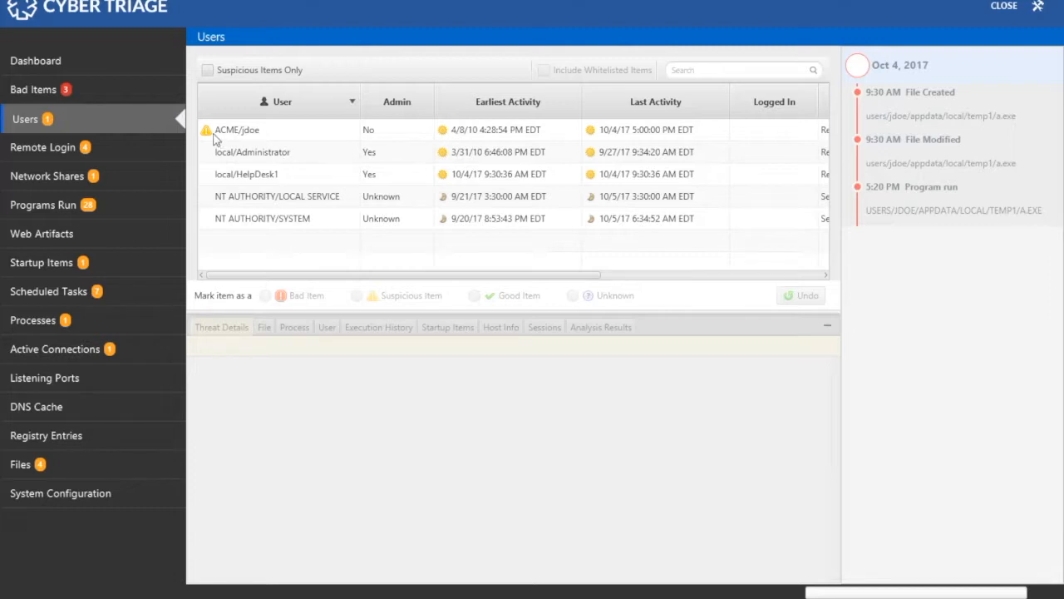
{"action": "mouse_move", "coordinate": [208, 136]}
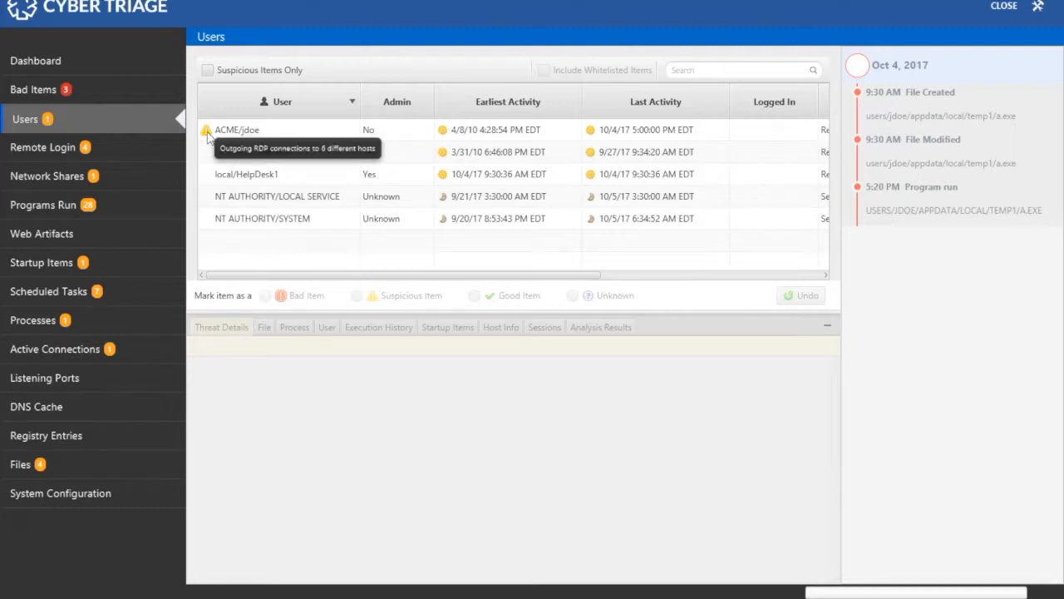
{"action": "left_click", "coordinate": [207, 134]}
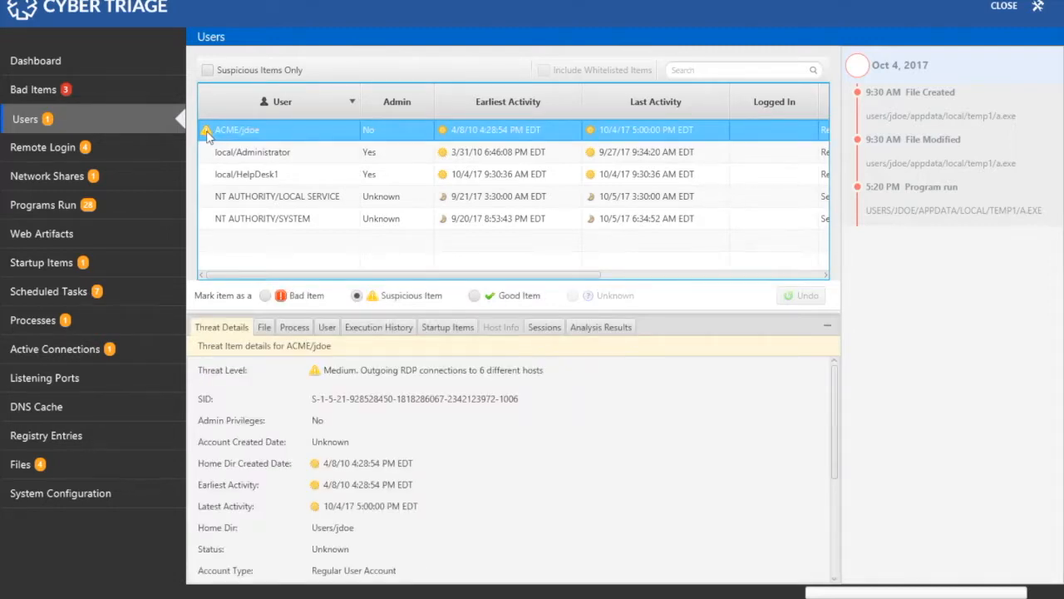
{"action": "mouse_move", "coordinate": [207, 136]}
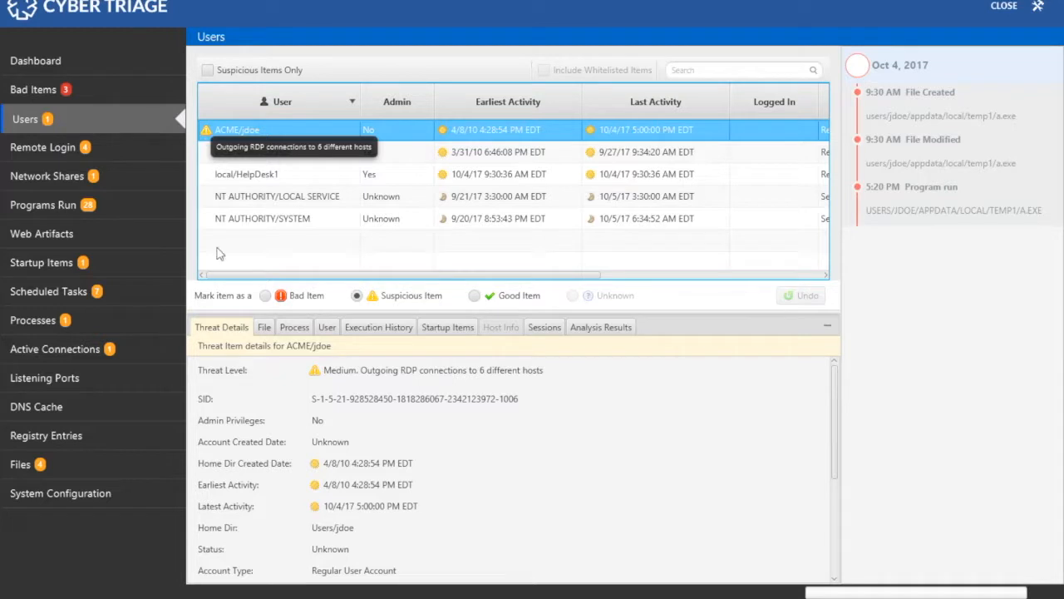
{"action": "left_click", "coordinate": [326, 330]}
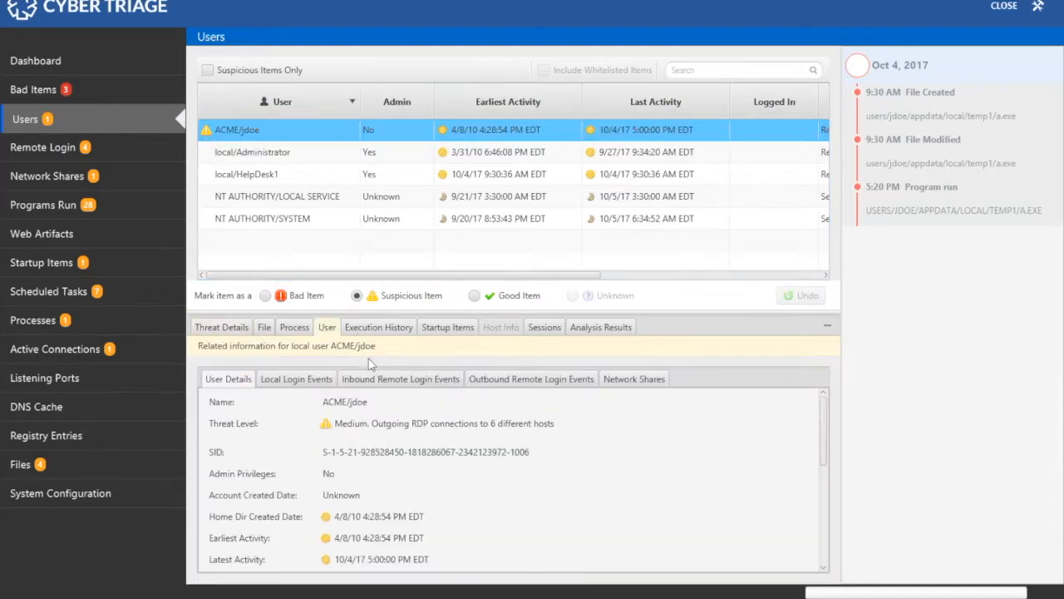
{"action": "left_click", "coordinate": [489, 381]}
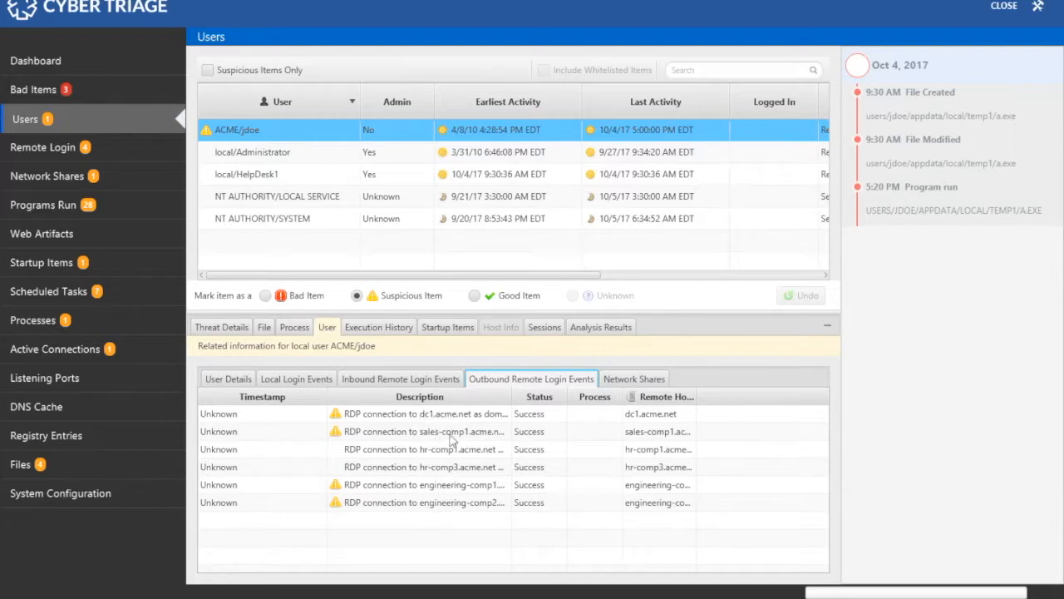
{"action": "left_click", "coordinate": [265, 296]}
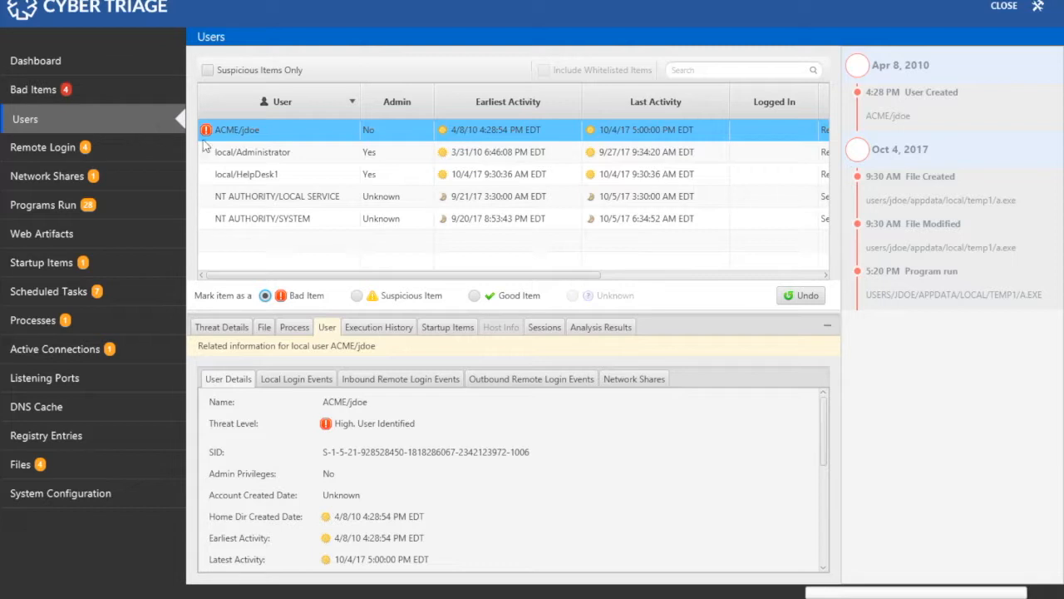
Review the local HelpDesk1 account's execution history and login events, and mark that account as a bad item.
{"action": "left_click", "coordinate": [239, 174]}
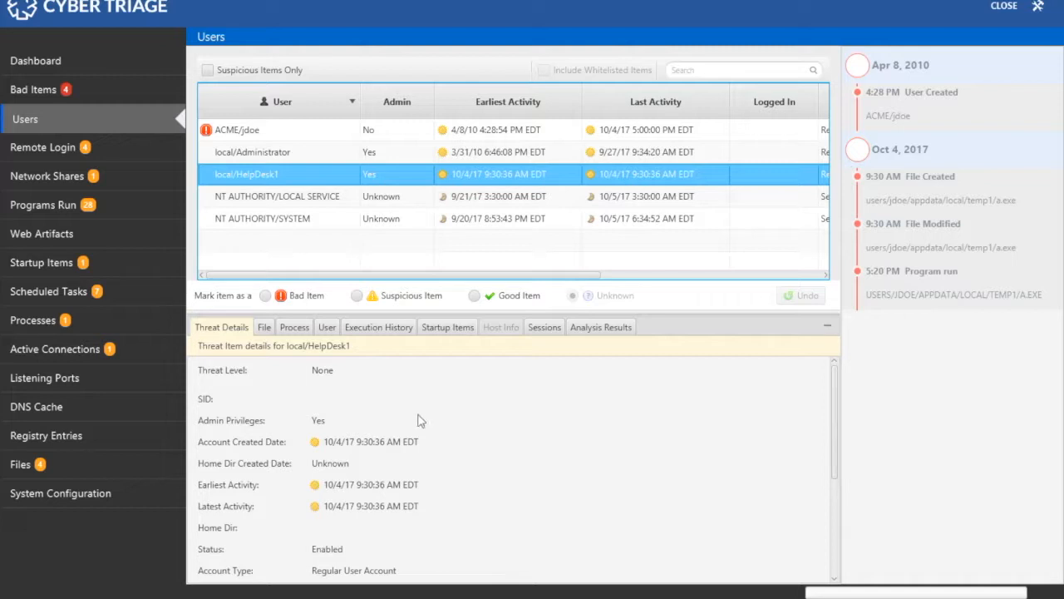
{"action": "left_click", "coordinate": [379, 329]}
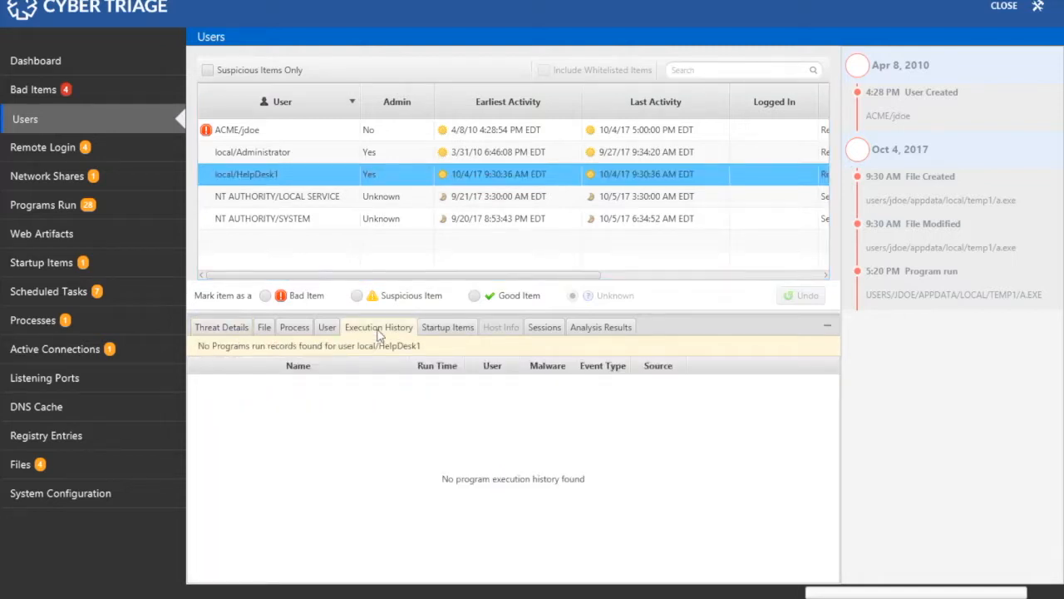
{"action": "left_click", "coordinate": [327, 327]}
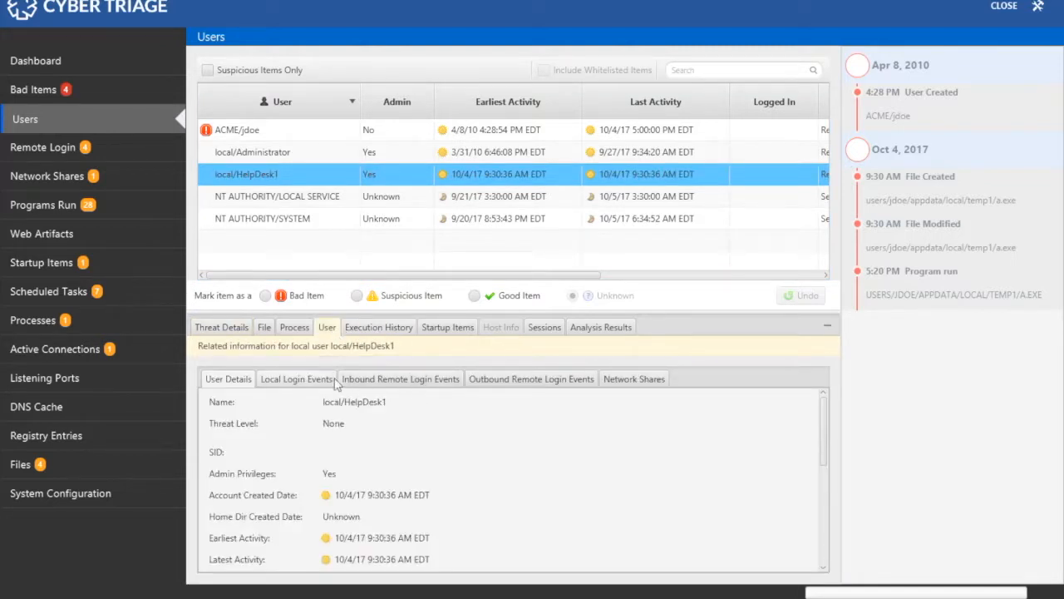
{"action": "left_click", "coordinate": [314, 381]}
{"action": "left_click", "coordinate": [371, 382]}
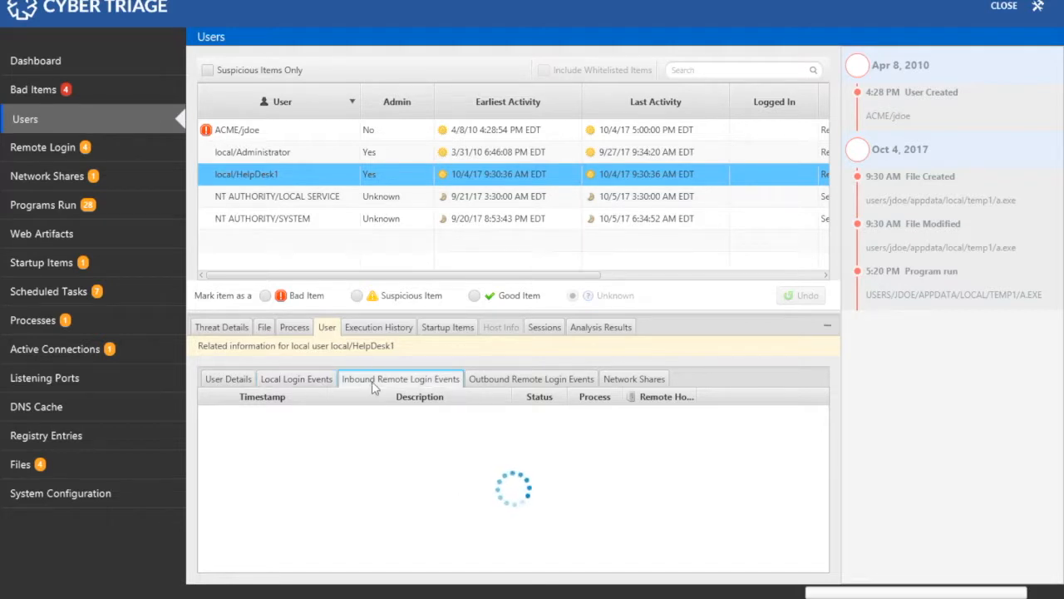
{"action": "left_click", "coordinate": [264, 296]}
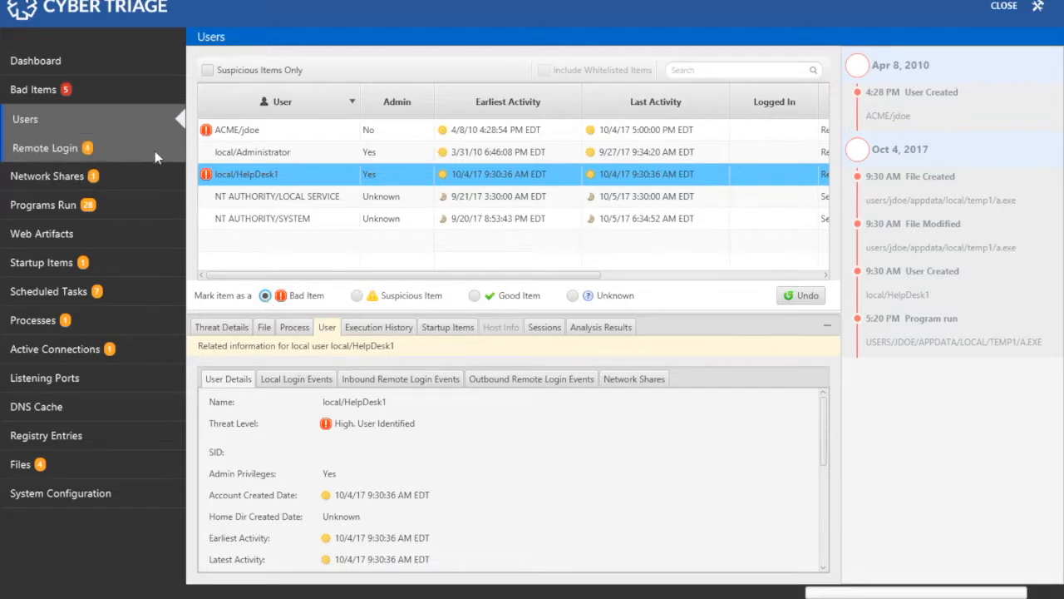
Check the local and remote users in the Remote Login list, and mark the outgoing connections to dc1.acme.net and engineering-comp1.acme.net as bad items.
{"action": "left_click", "coordinate": [153, 148]}
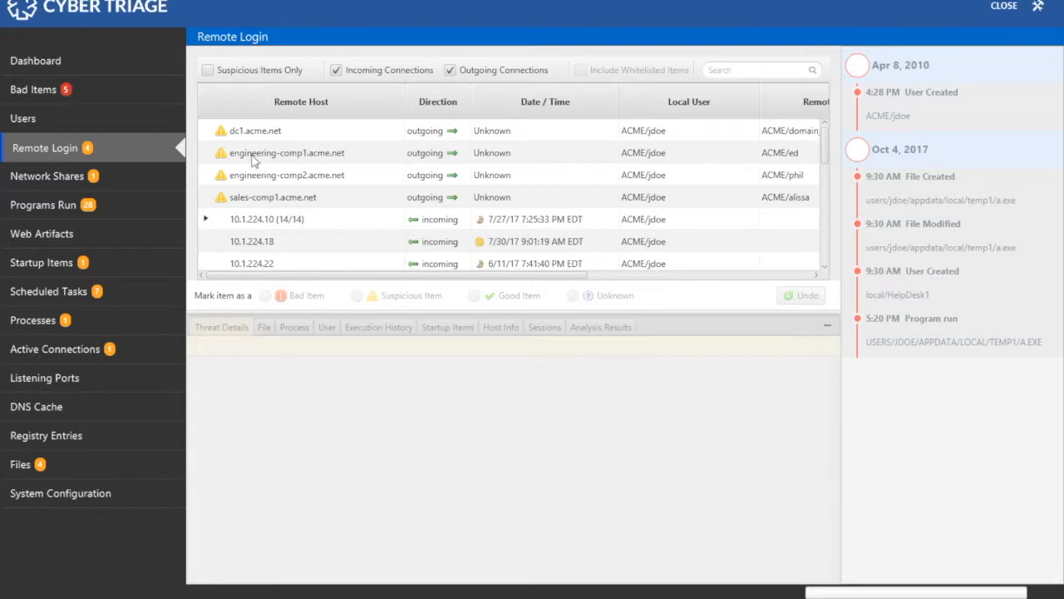
{"action": "mouse_move", "coordinate": [222, 137]}
{"action": "left_click_drag", "start_coordinate": [582, 275], "coordinate": [624, 277]}
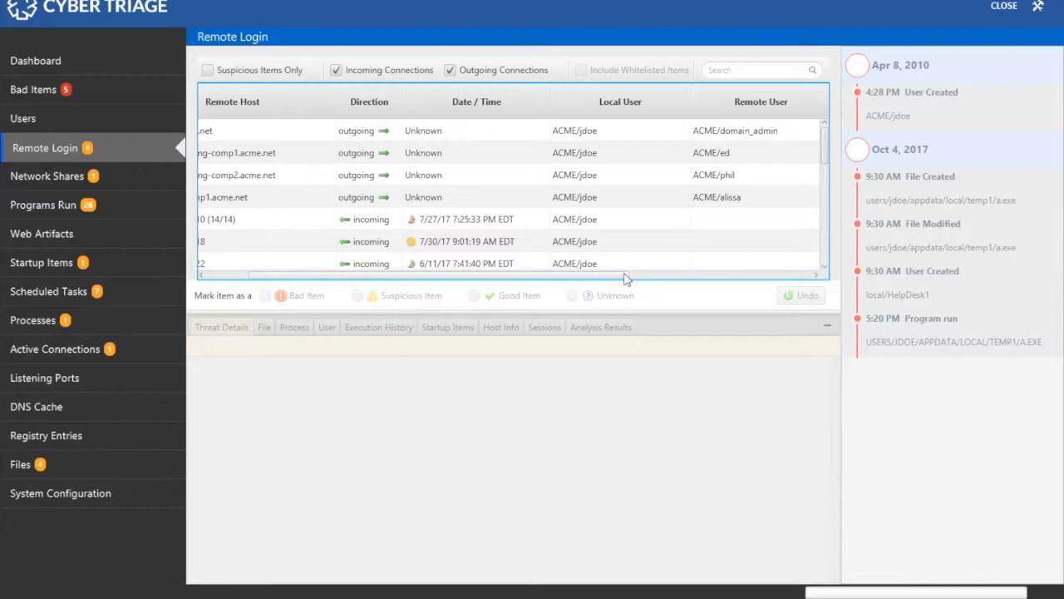
{"action": "left_click_drag", "start_coordinate": [626, 280], "coordinate": [478, 287]}
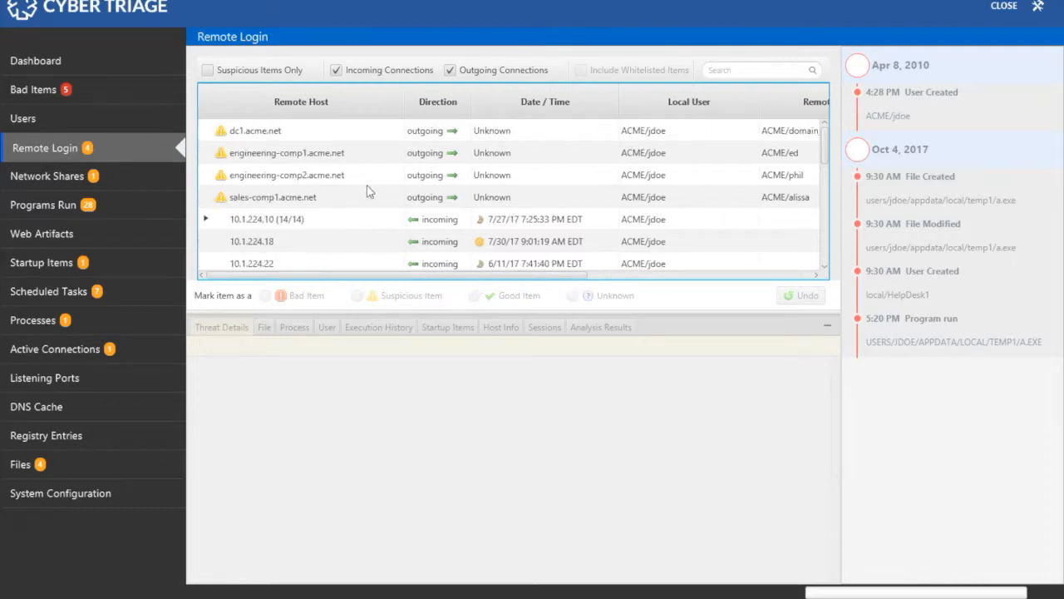
{"action": "left_click", "coordinate": [349, 139]}
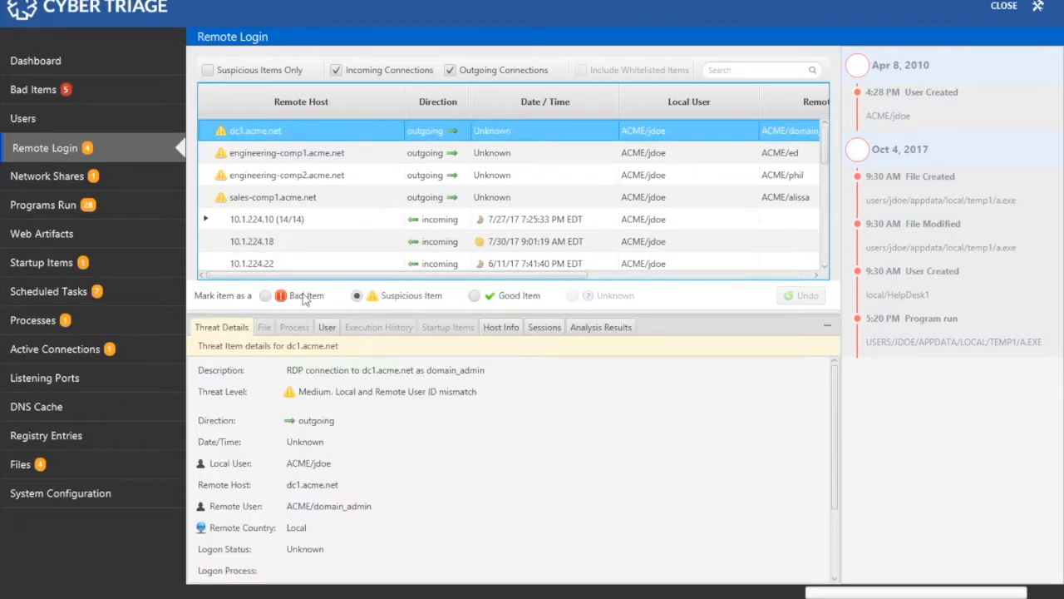
{"action": "left_click", "coordinate": [304, 300]}
{"action": "left_click", "coordinate": [328, 158]}
{"action": "left_click", "coordinate": [287, 299]}
Mark the outgoing remote logins to engineering-comp2.acme.net and sales-comp1.acme.net as bad items and look through the remaining logins.
{"action": "left_click", "coordinate": [294, 178]}
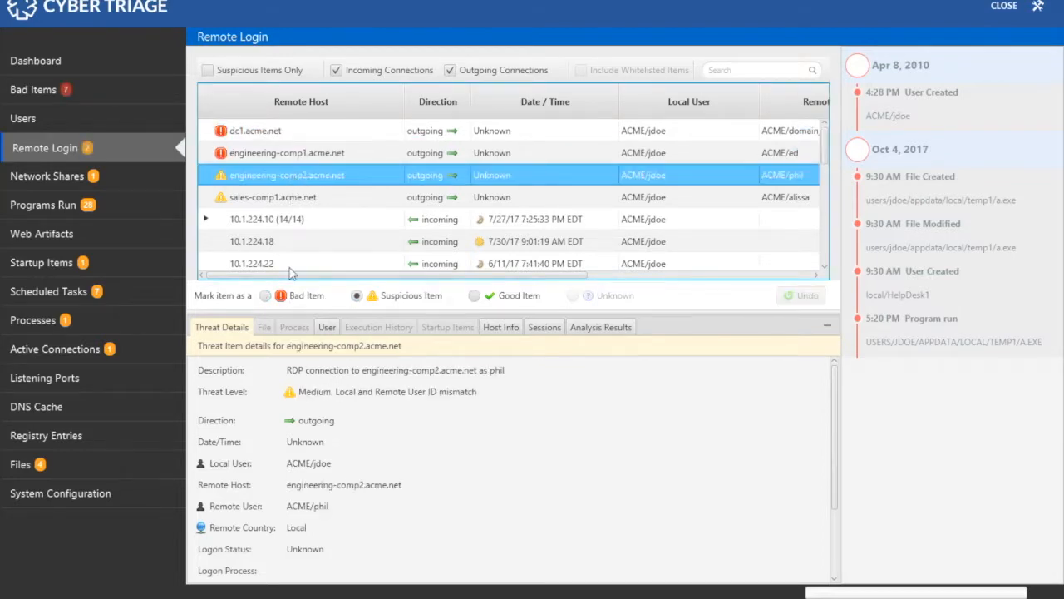
{"action": "left_click", "coordinate": [293, 299]}
{"action": "left_click", "coordinate": [293, 201]}
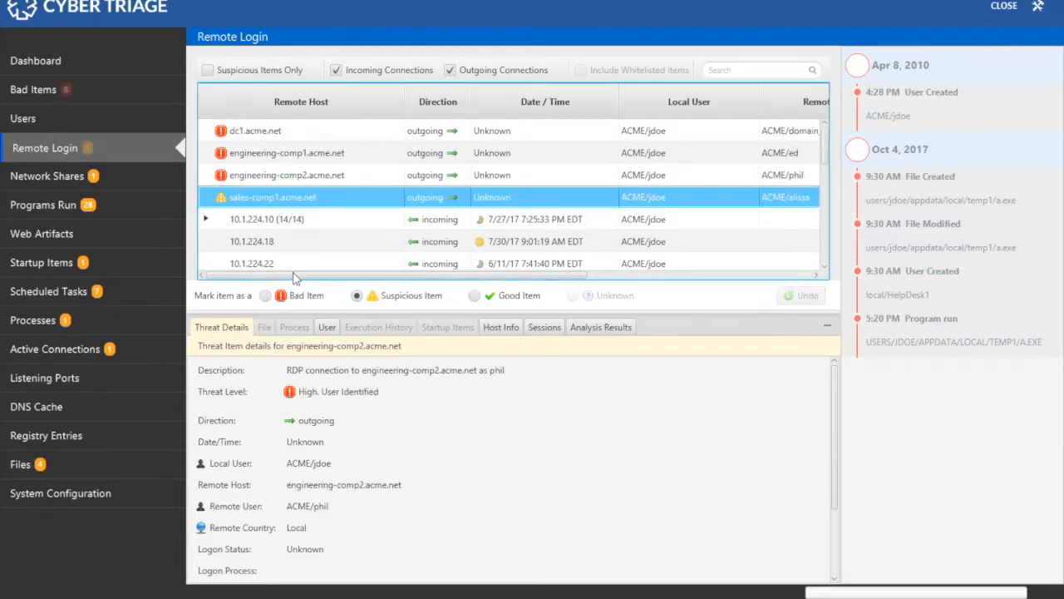
{"action": "left_click", "coordinate": [295, 298]}
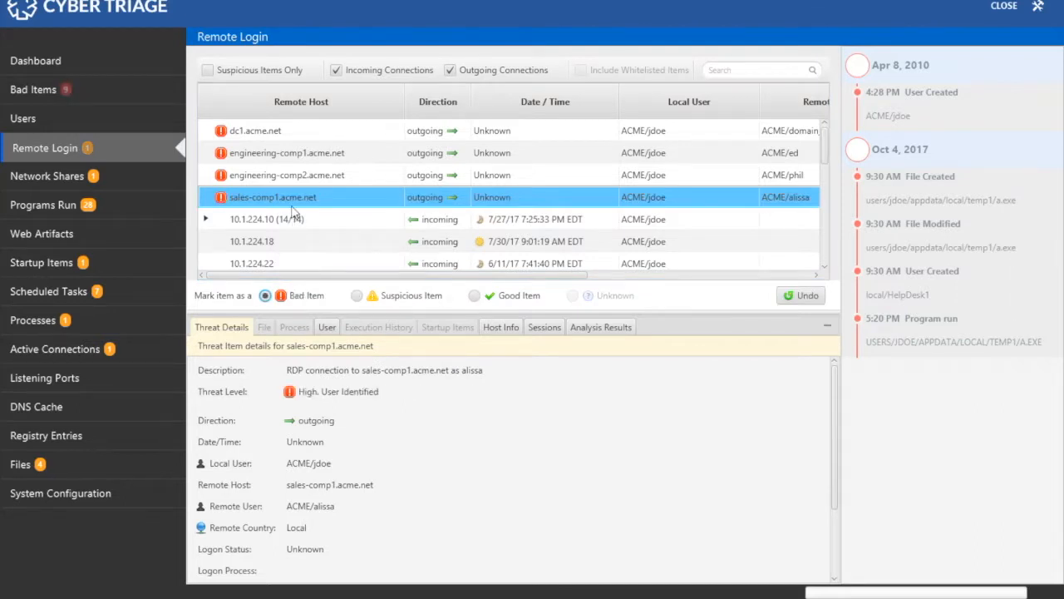
{"action": "scroll", "coordinate": [301, 212], "scroll_direction": "down", "scroll_amount": 5}
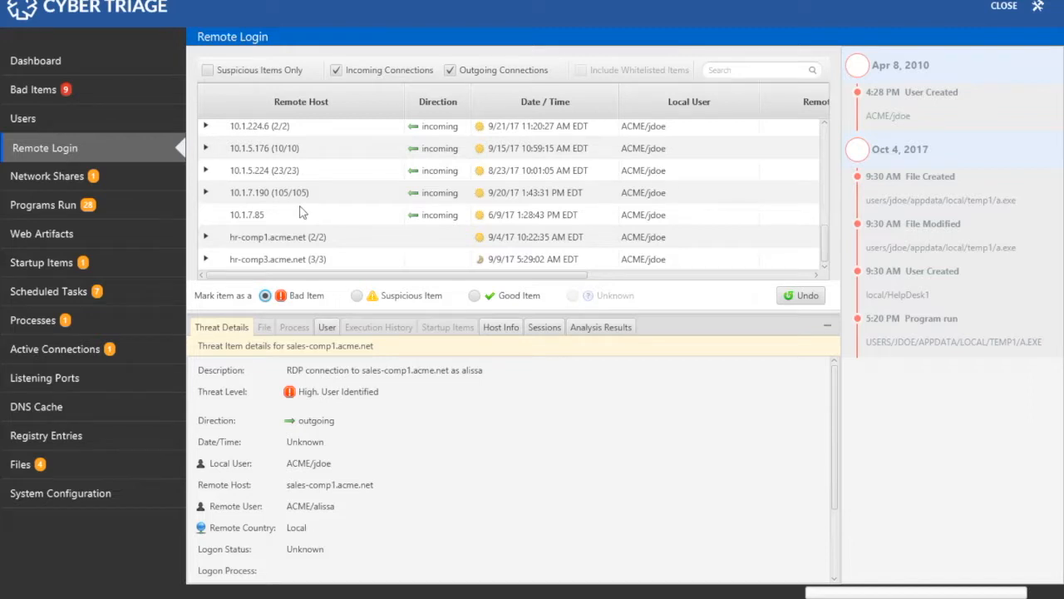
Review the Network Shares list, mark the ACME_common_startup.bat startup program under //acme.net/sysvol as a good item, and check its whitelisting options.
{"action": "left_click", "coordinate": [160, 178]}
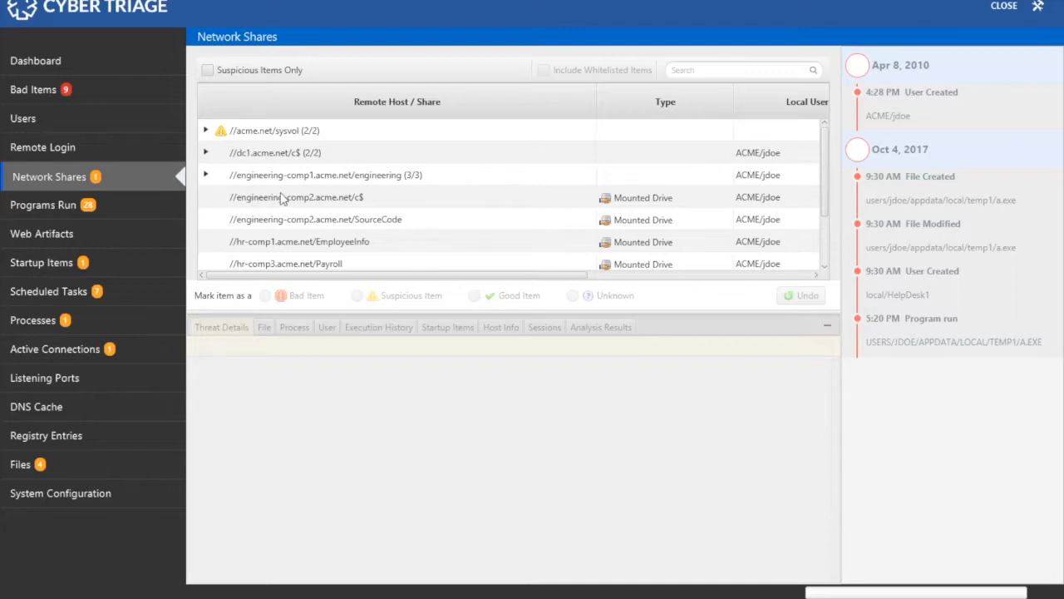
{"action": "scroll", "coordinate": [283, 204], "scroll_direction": "down", "scroll_amount": 1}
{"action": "scroll", "coordinate": [282, 206], "scroll_direction": "up", "scroll_amount": 1}
{"action": "scroll", "coordinate": [266, 231], "scroll_direction": "down", "scroll_amount": 1}
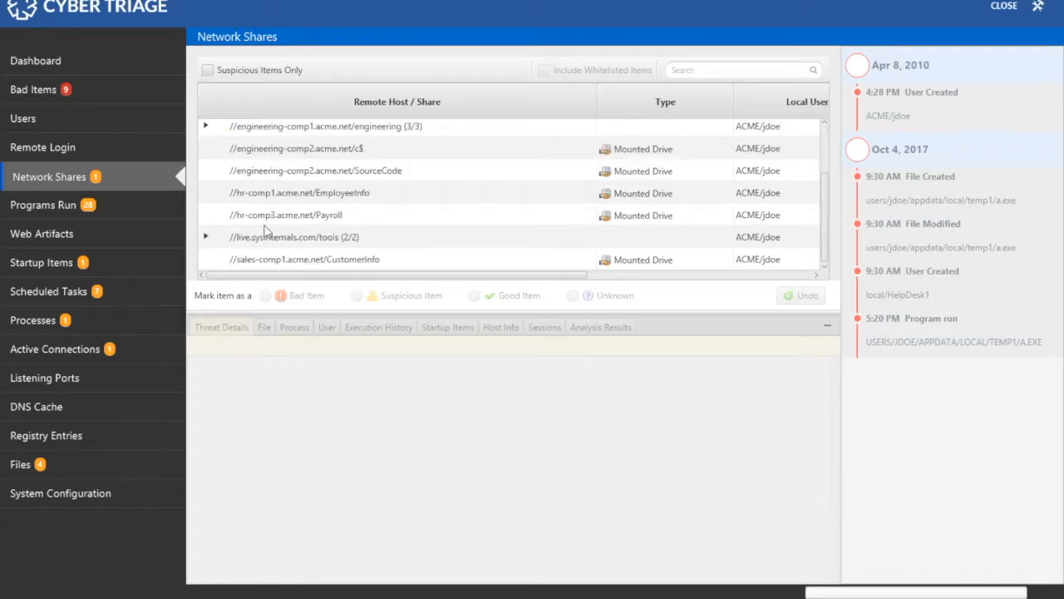
{"action": "scroll", "coordinate": [264, 231], "scroll_direction": "up", "scroll_amount": 1}
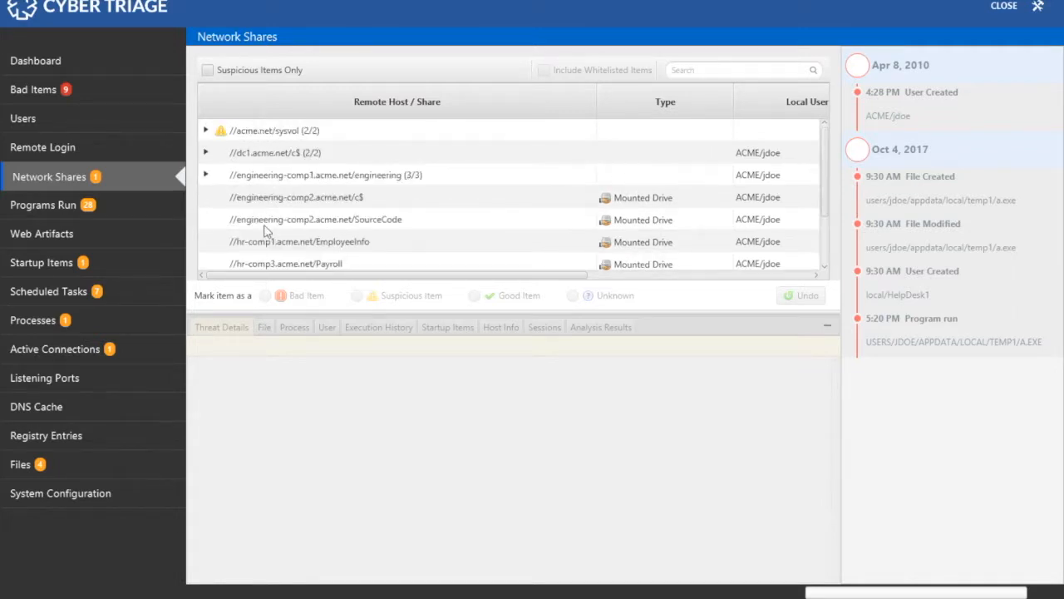
{"action": "left_click", "coordinate": [206, 131]}
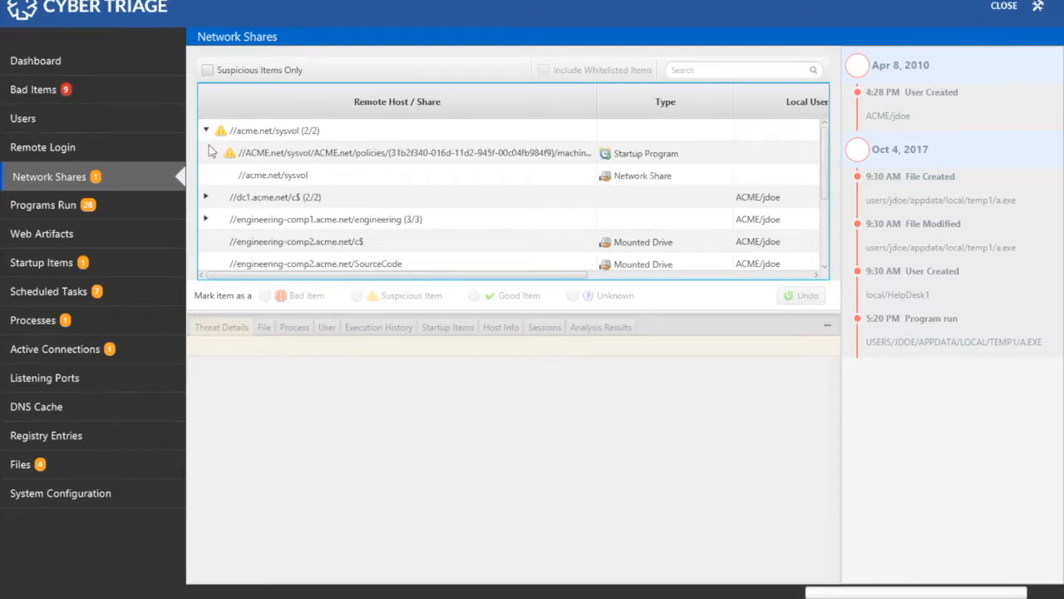
{"action": "left_click", "coordinate": [252, 158]}
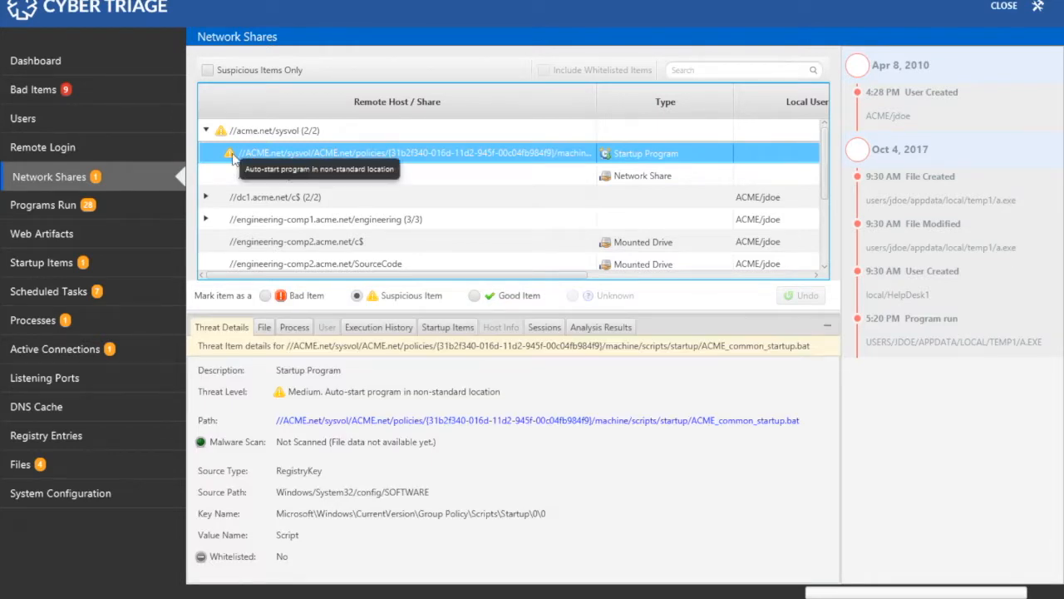
{"action": "left_click", "coordinate": [475, 299]}
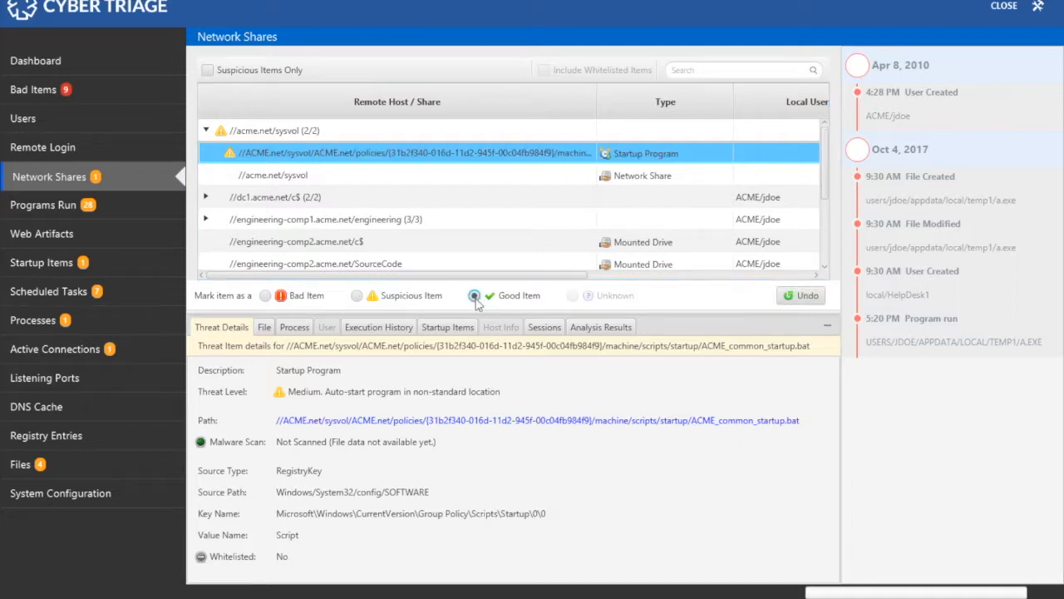
{"action": "right_click", "coordinate": [420, 161]}
{"action": "mouse_move", "coordinate": [442, 193]}
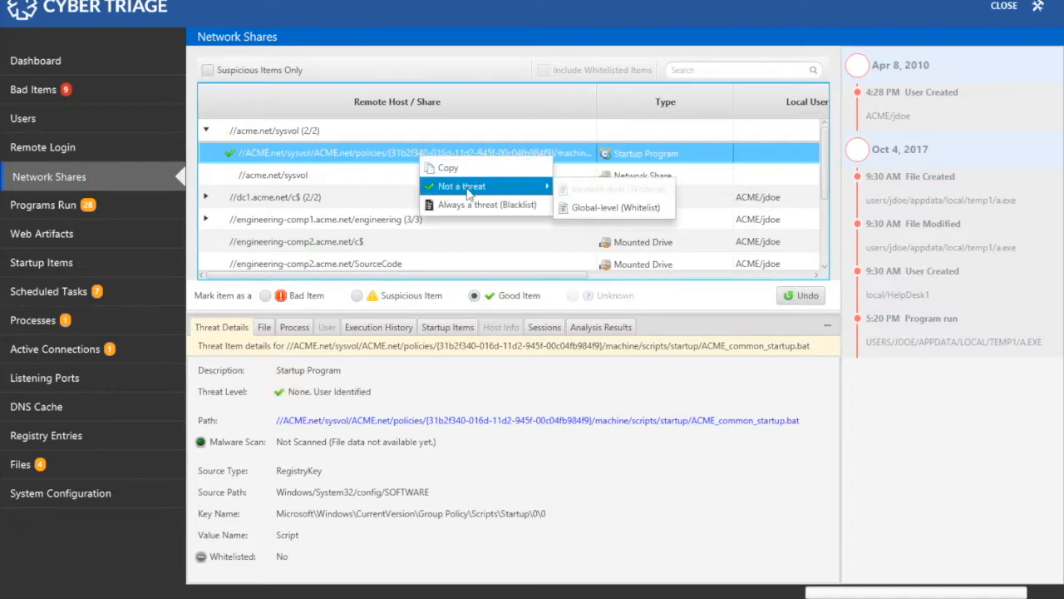
{"action": "left_click", "coordinate": [354, 206]}
Expand the //dc1.acme.net/c$ share group and mark its mounted drive entry as a suspicious item.
{"action": "scroll", "coordinate": [356, 208], "scroll_direction": "down", "scroll_amount": 3}
{"action": "scroll", "coordinate": [355, 207], "scroll_direction": "up", "scroll_amount": 3}
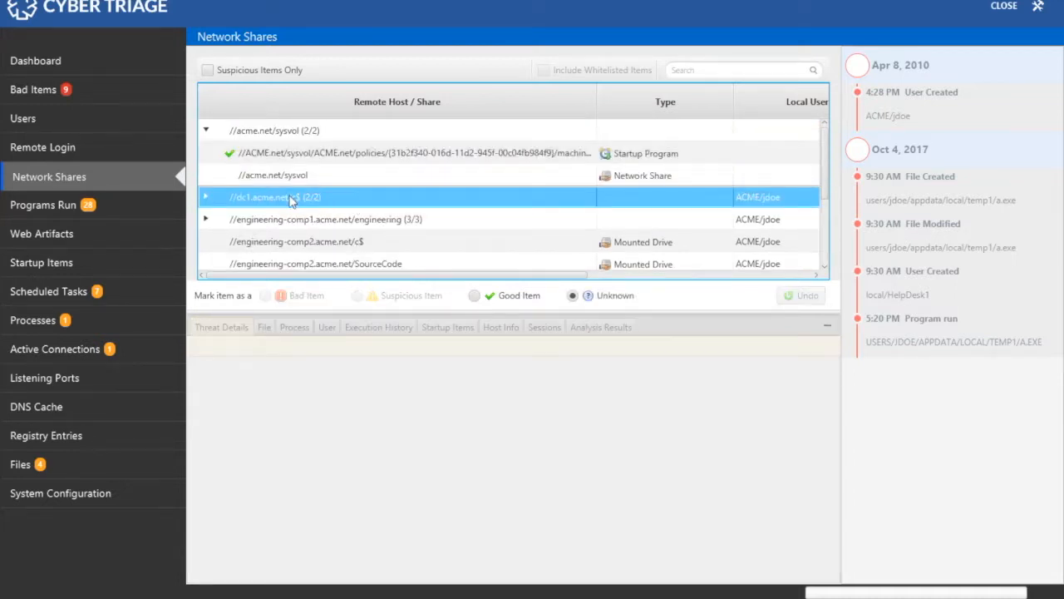
{"action": "left_click", "coordinate": [208, 198]}
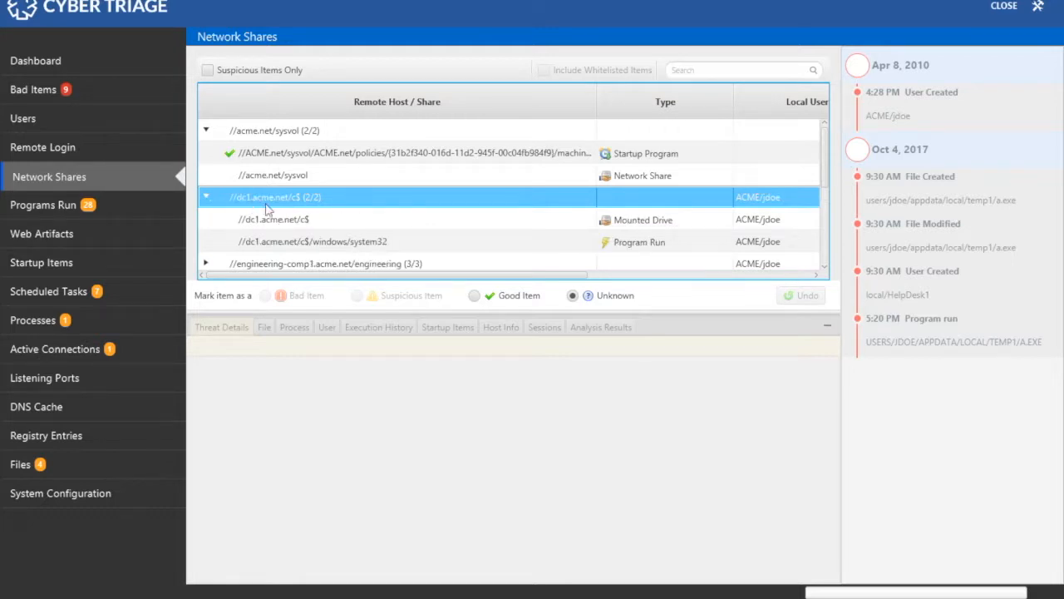
{"action": "left_click", "coordinate": [268, 219]}
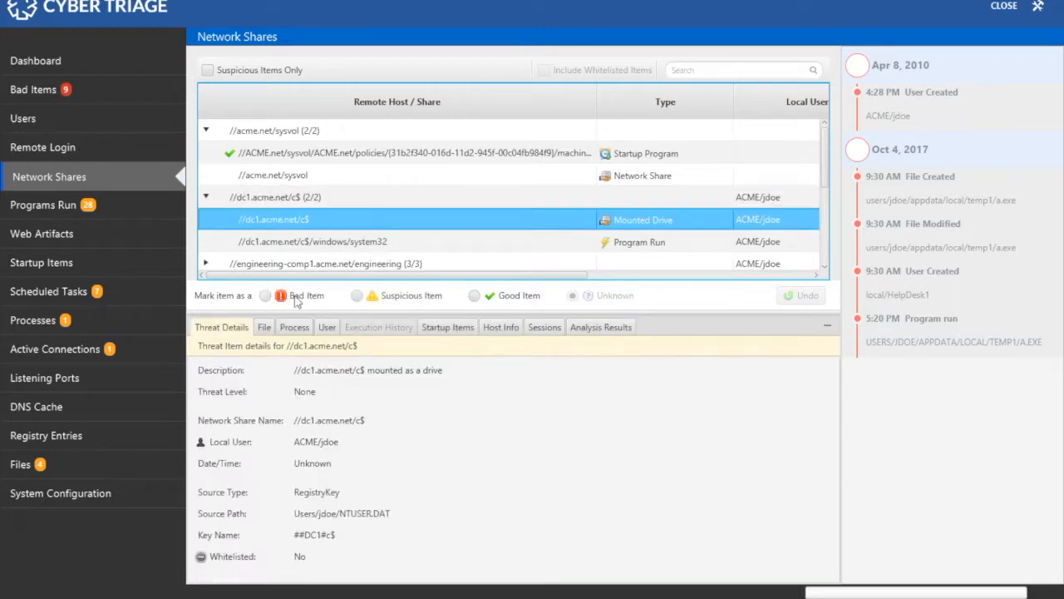
{"action": "left_click", "coordinate": [357, 296]}
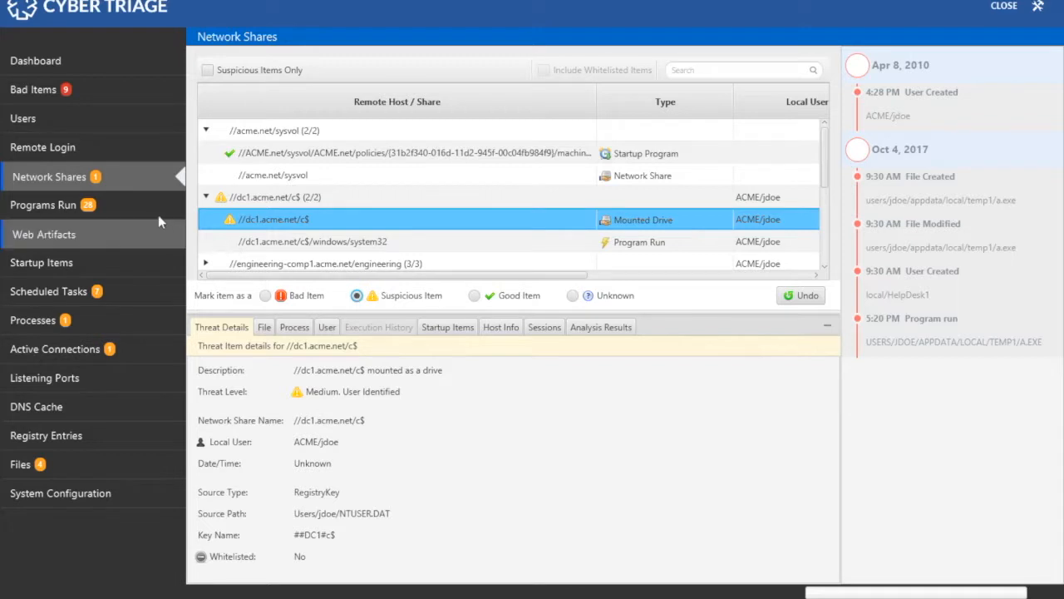
Review the suspicious entries in Programs Run with an enlarged list, and mark the GoToMeeting G2MInstaller.exe group as a good item.
{"action": "left_click", "coordinate": [158, 214]}
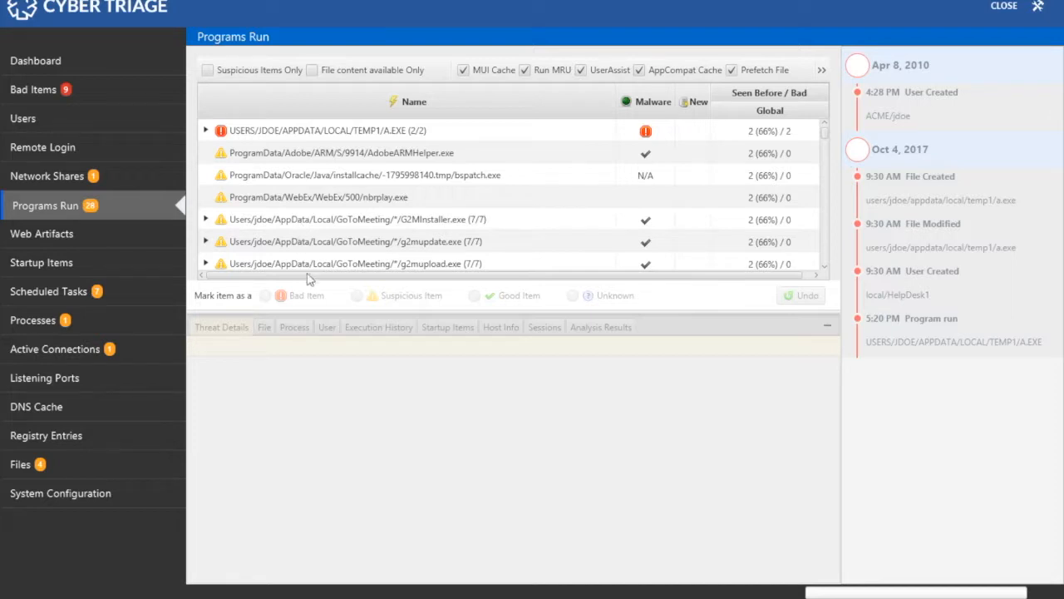
{"action": "left_click_drag", "start_coordinate": [311, 344], "coordinate": [311, 358]}
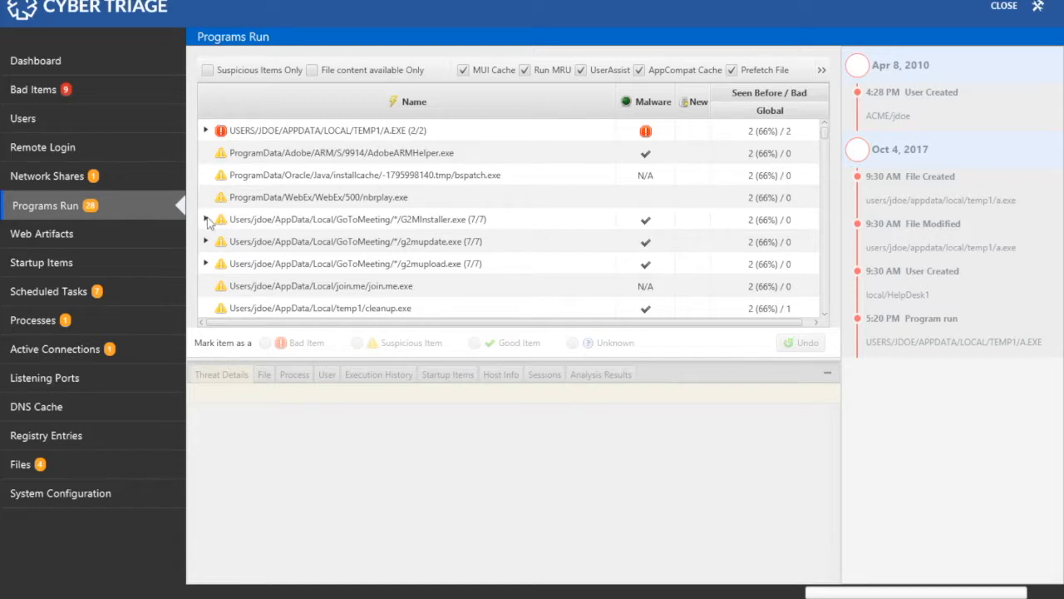
{"action": "left_click", "coordinate": [206, 219]}
{"action": "scroll", "coordinate": [259, 226], "scroll_direction": "down", "scroll_amount": 4}
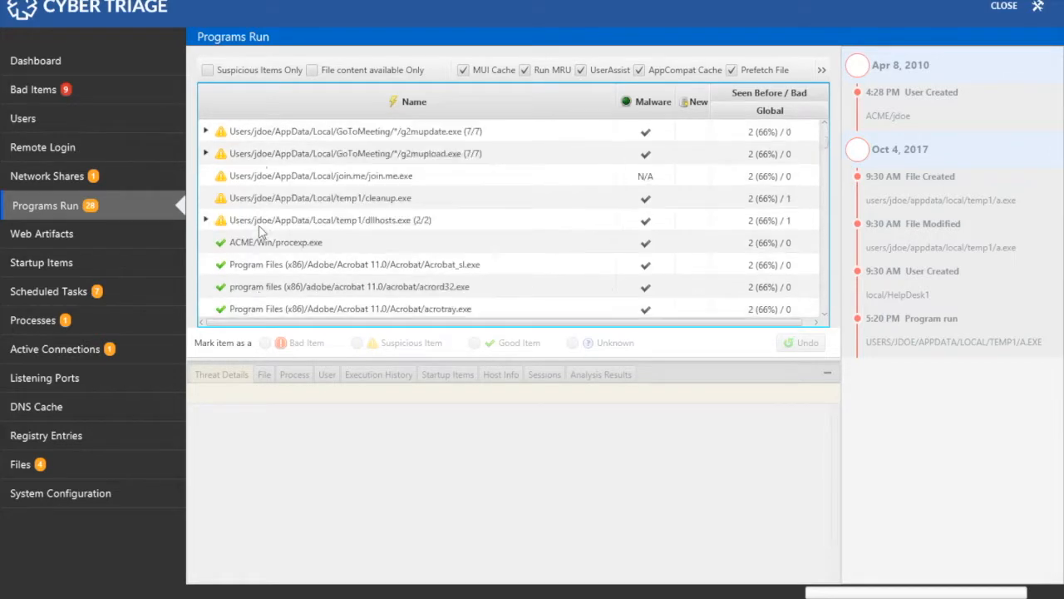
{"action": "scroll", "coordinate": [260, 232], "scroll_direction": "up", "scroll_amount": 4}
{"action": "left_click", "coordinate": [261, 228]}
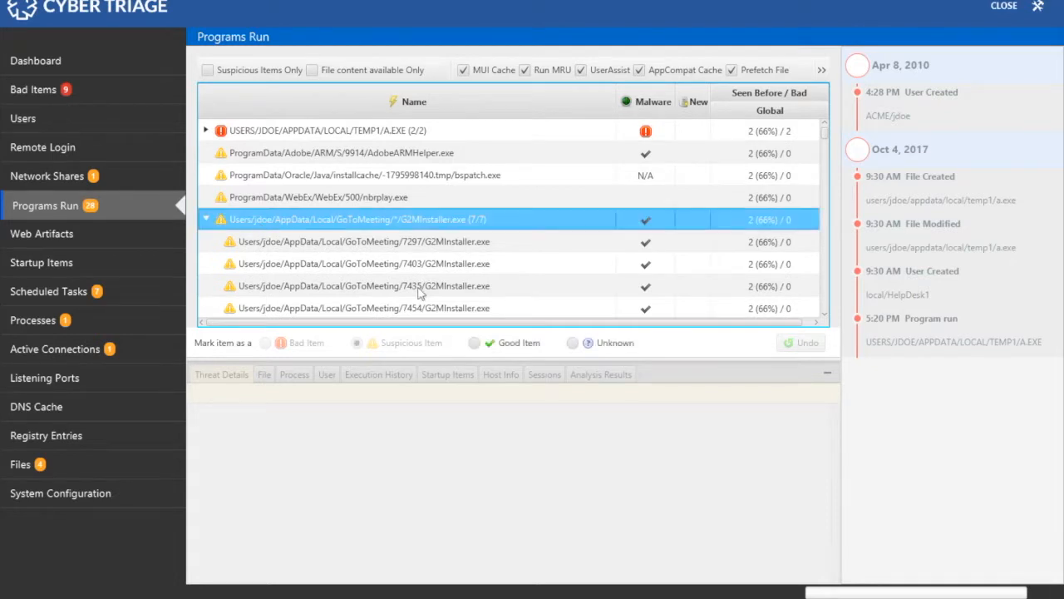
{"action": "left_click", "coordinate": [473, 344]}
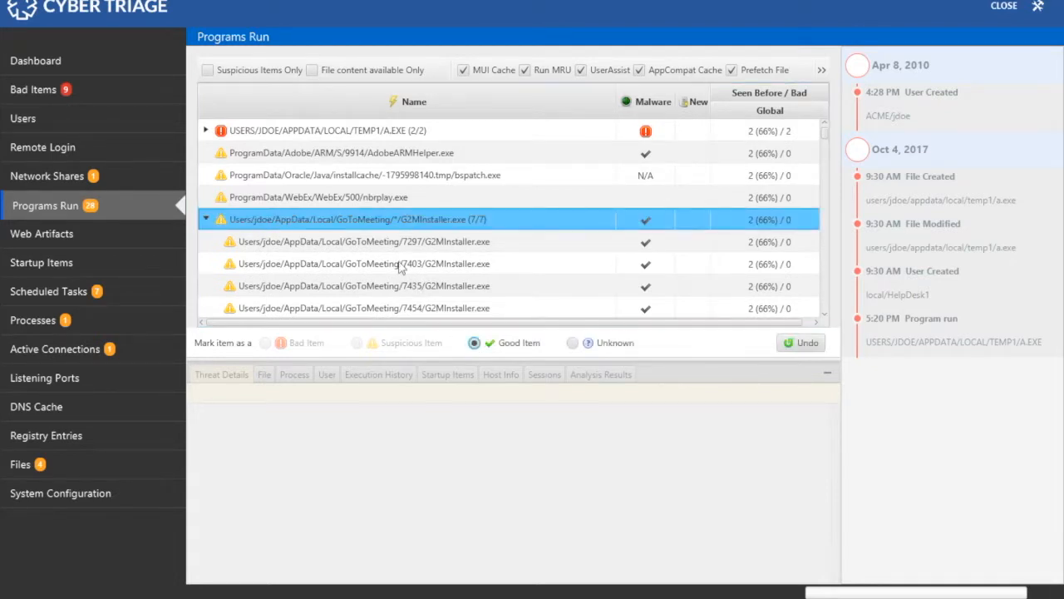
Check the not-a-threat options for the WebEx nbrplay.exe entry and collapse the G2MInstaller.exe group.
{"action": "right_click", "coordinate": [374, 203]}
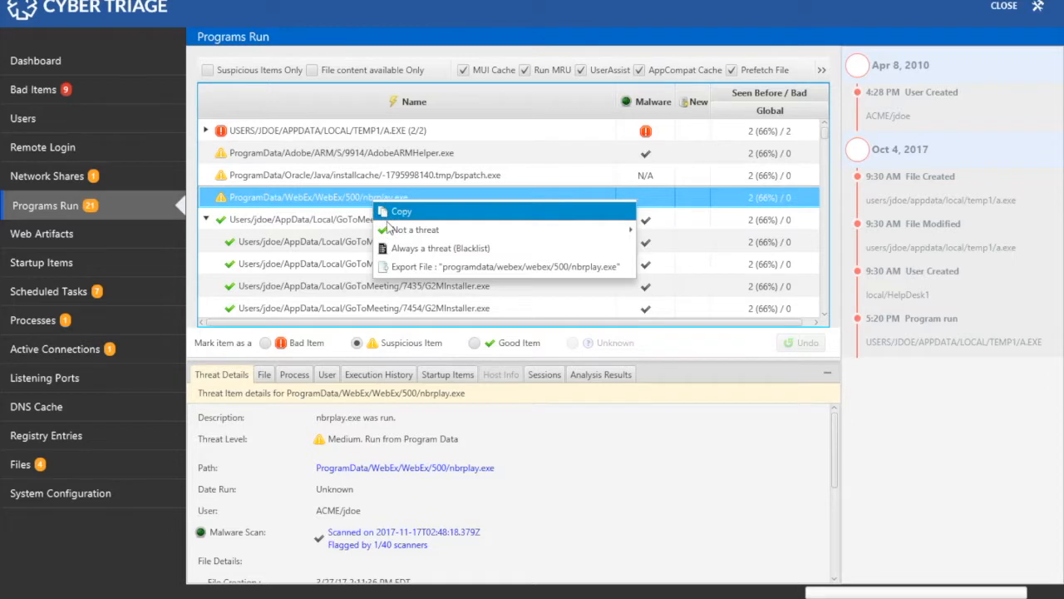
{"action": "mouse_move", "coordinate": [388, 232]}
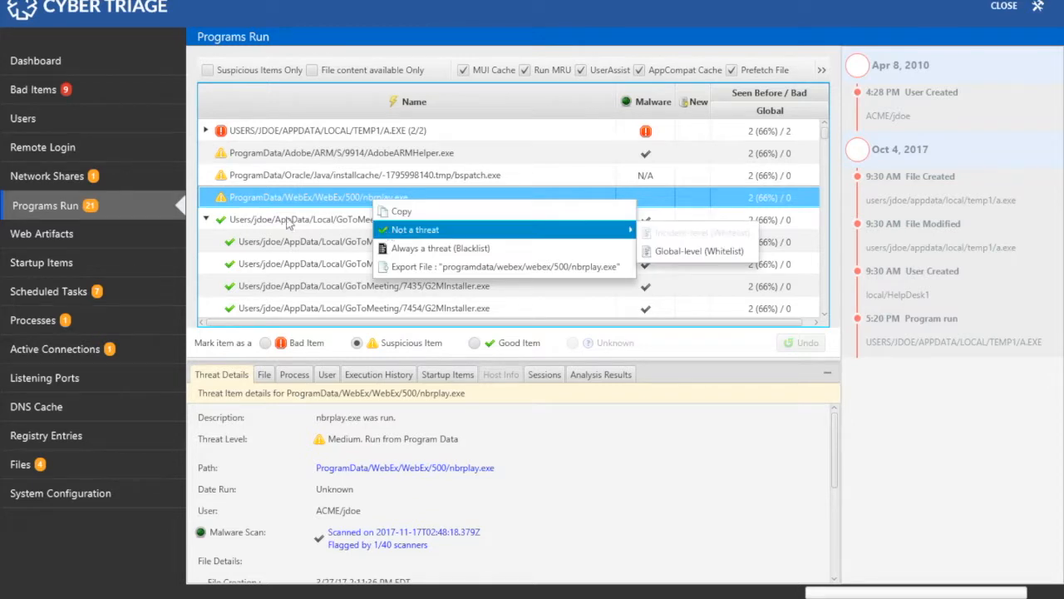
{"action": "left_click", "coordinate": [291, 221]}
{"action": "left_click", "coordinate": [208, 221]}
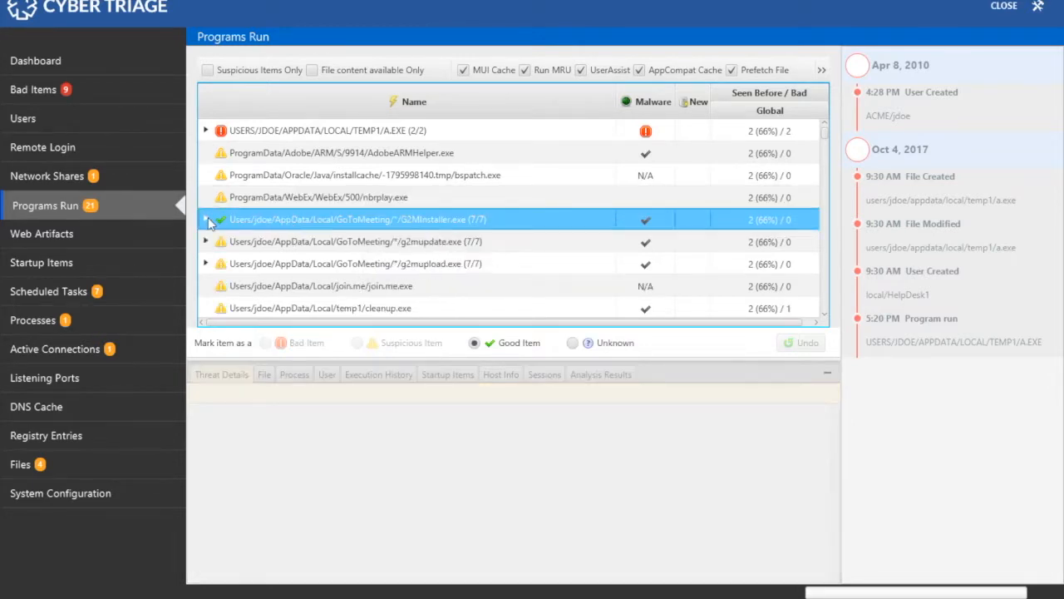
Examine the threat details of the cleanup.exe entry in the temp1 folder.
{"action": "scroll", "coordinate": [231, 238], "scroll_direction": "down", "scroll_amount": 3}
{"action": "scroll", "coordinate": [237, 233], "scroll_direction": "up", "scroll_amount": 3}
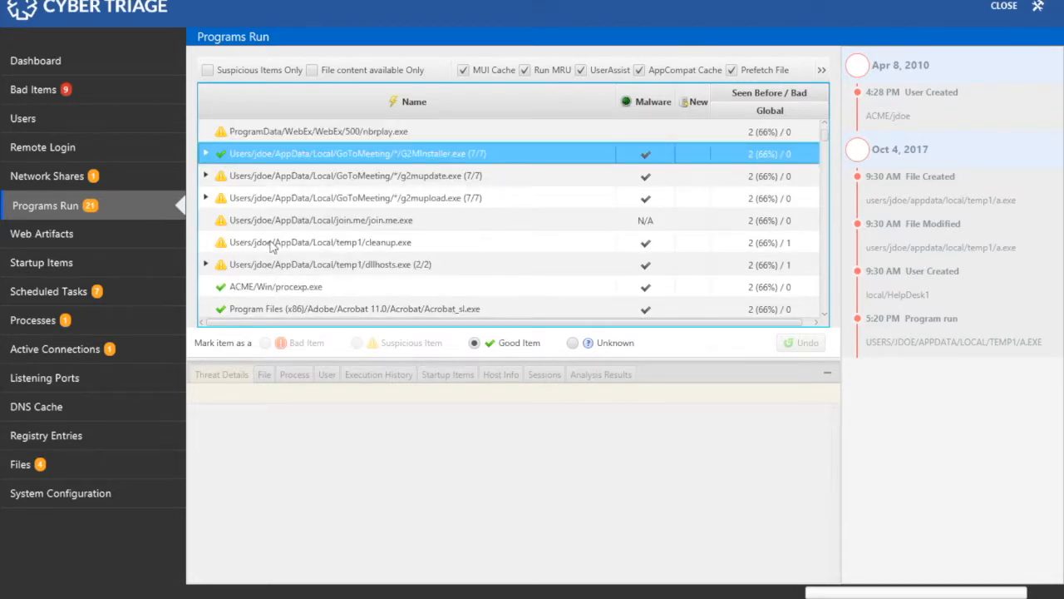
{"action": "left_click", "coordinate": [271, 242]}
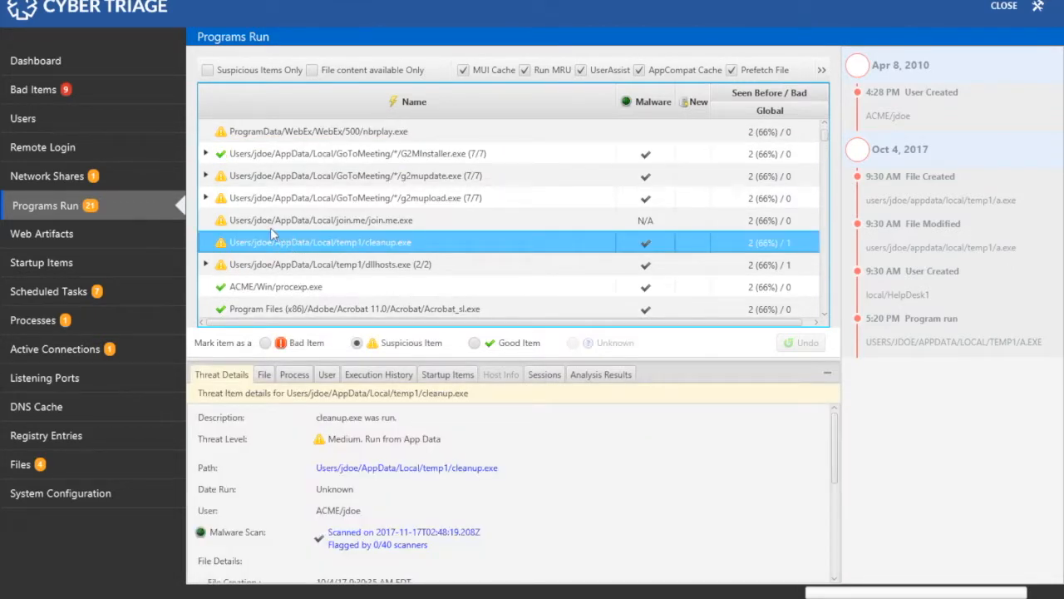
{"action": "scroll", "coordinate": [365, 471], "scroll_direction": "down", "scroll_amount": 2}
{"action": "scroll", "coordinate": [364, 472], "scroll_direction": "up", "scroll_amount": 2}
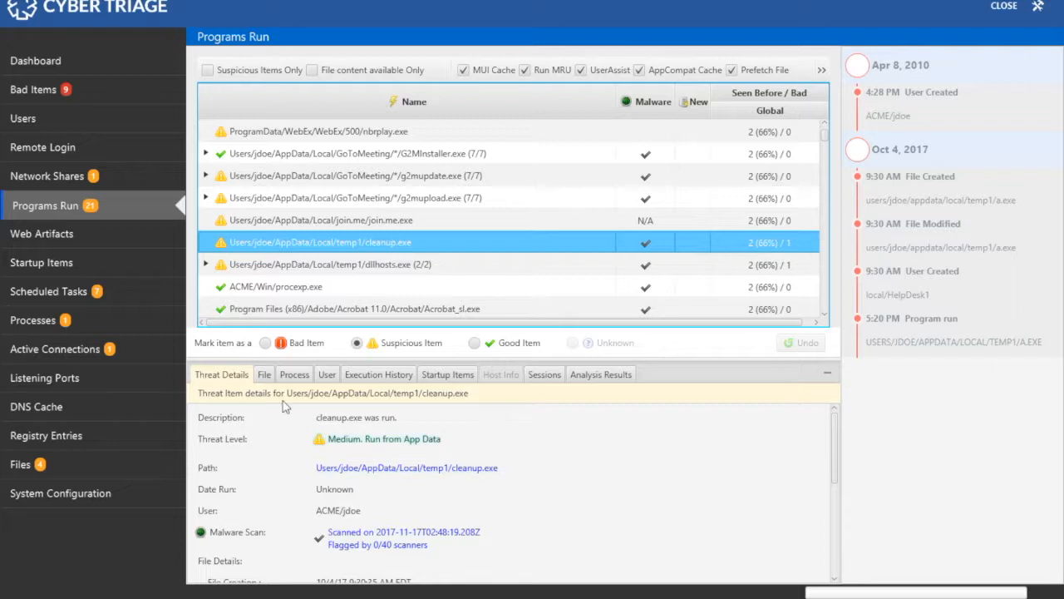
Examine the file details, malware scan results, strings and PE header of the cleanup.exe entry in the temp1 folder.
{"action": "left_click", "coordinate": [268, 376]}
{"action": "scroll", "coordinate": [375, 531], "scroll_direction": "down", "scroll_amount": 5}
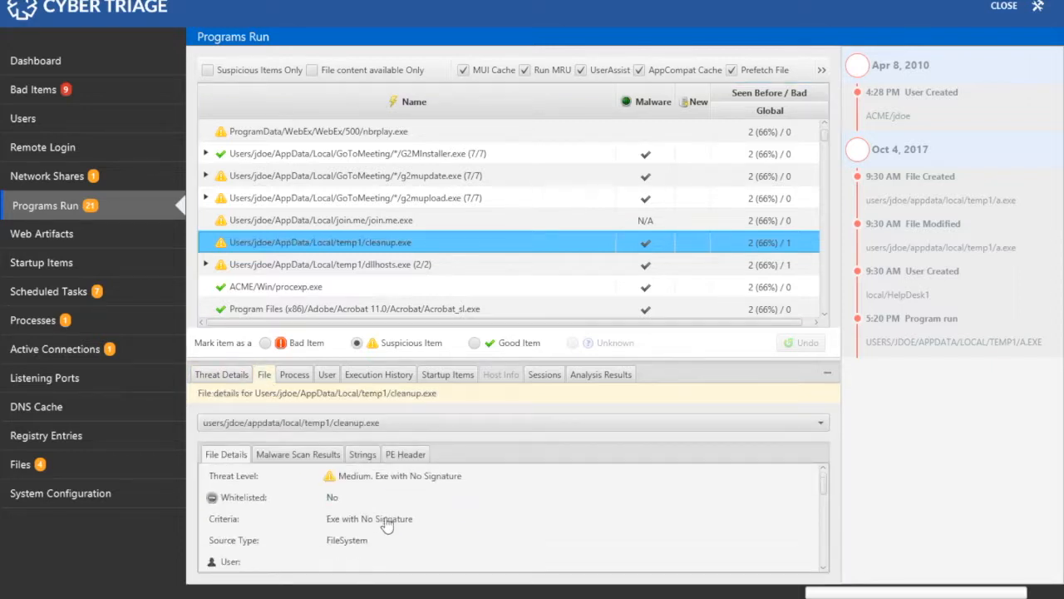
{"action": "scroll", "coordinate": [378, 508], "scroll_direction": "down", "scroll_amount": 5}
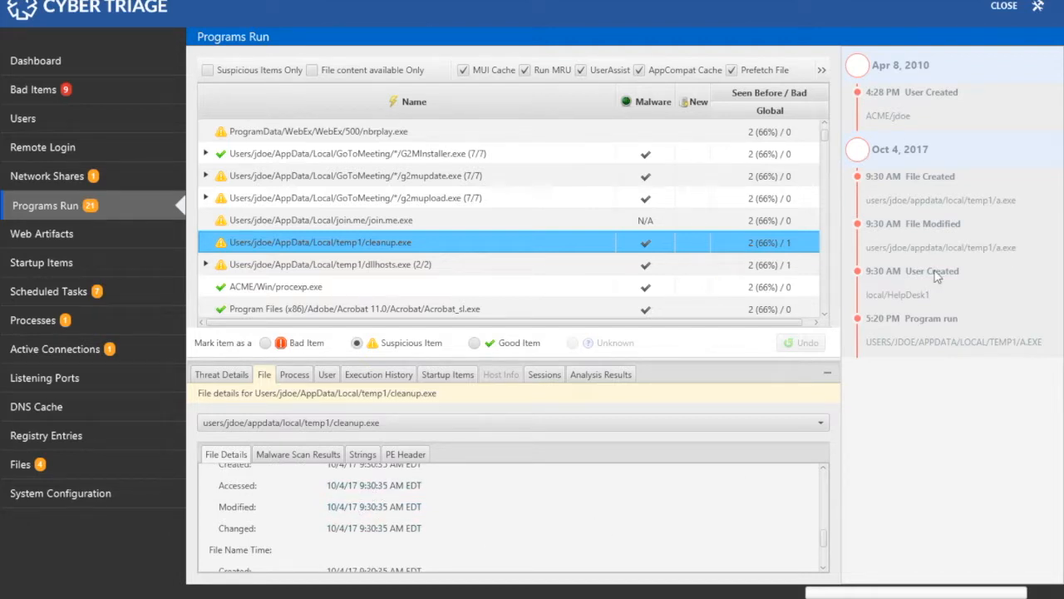
{"action": "left_click", "coordinate": [300, 459]}
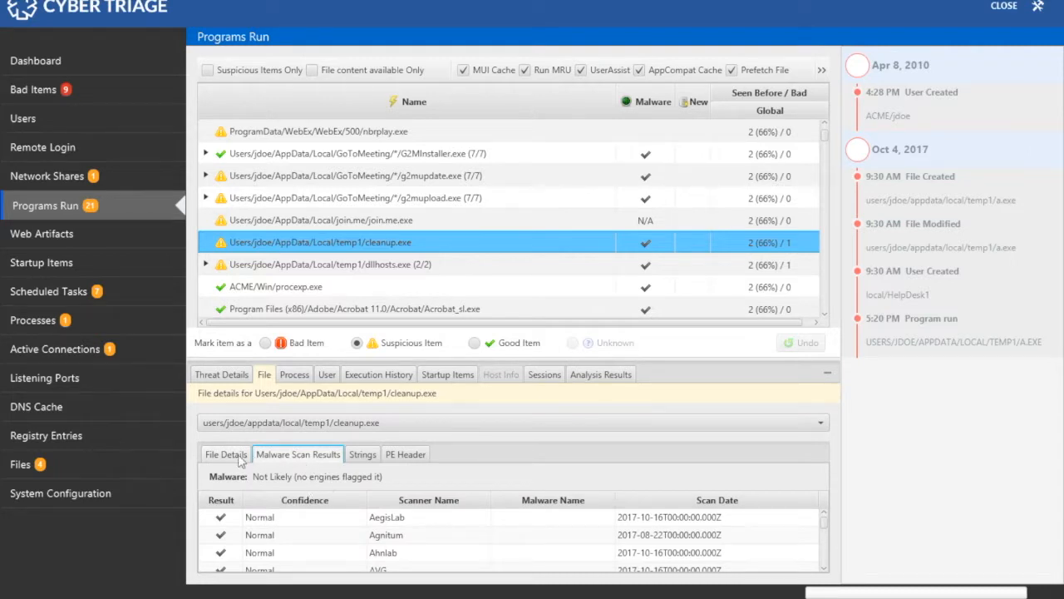
{"action": "left_click", "coordinate": [362, 455]}
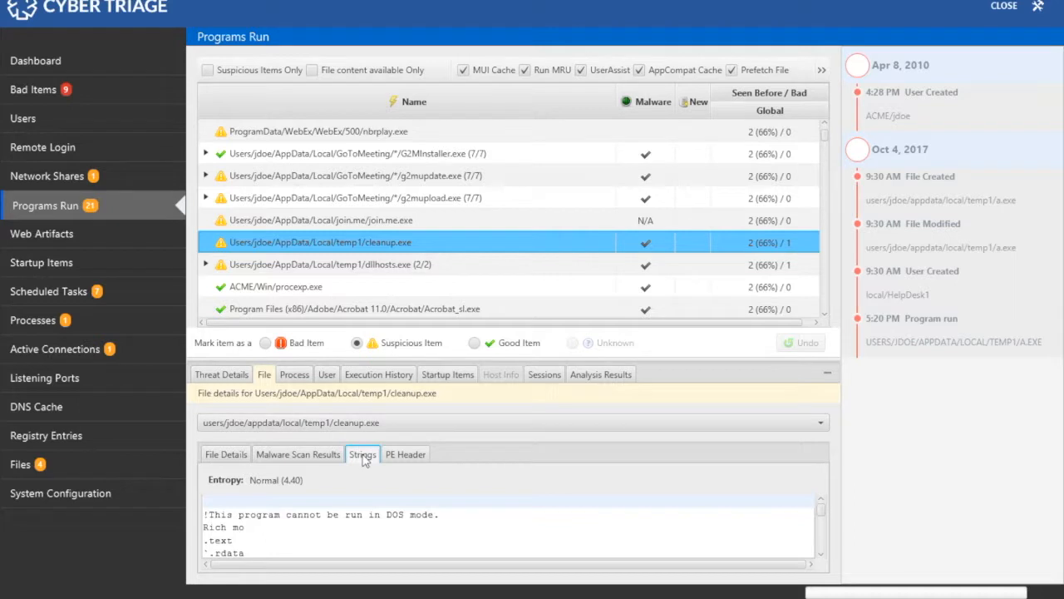
{"action": "left_click", "coordinate": [404, 454]}
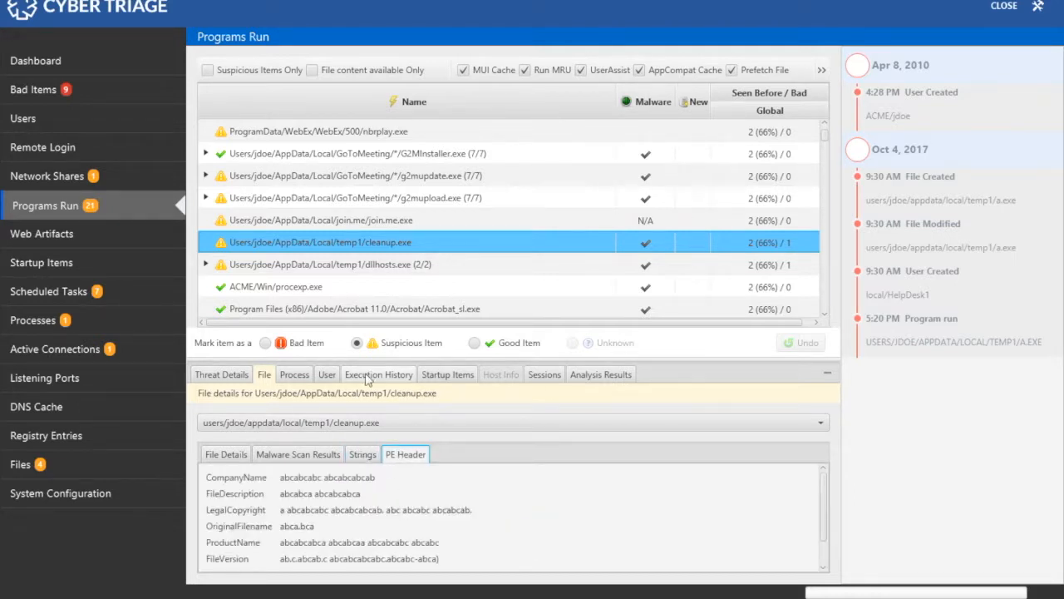
Check cleanup.exe for related startup items and running processes, and mark it as a bad item.
{"action": "left_click", "coordinate": [432, 379]}
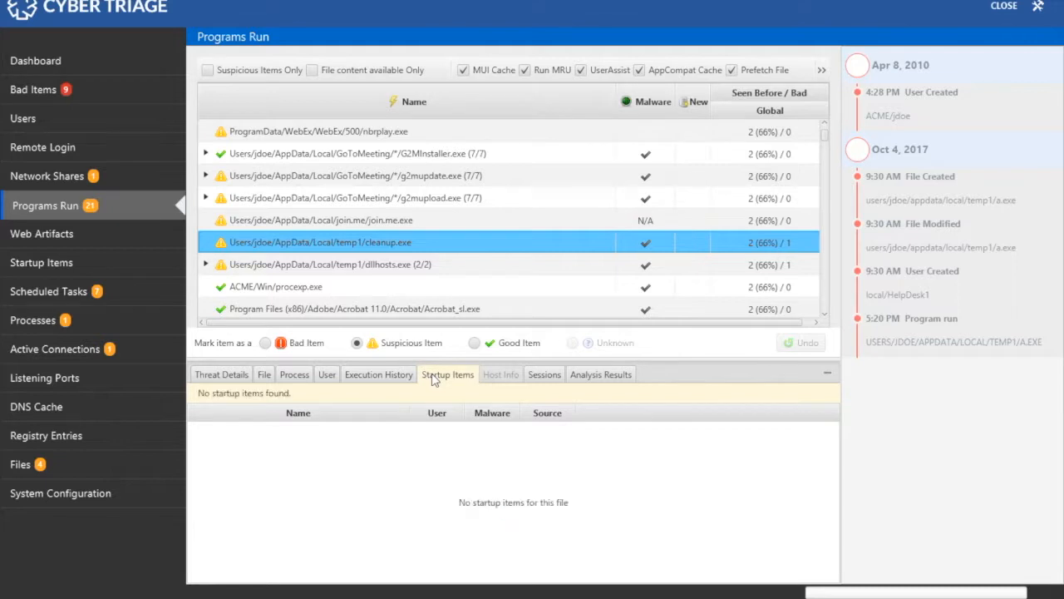
{"action": "left_click", "coordinate": [293, 378]}
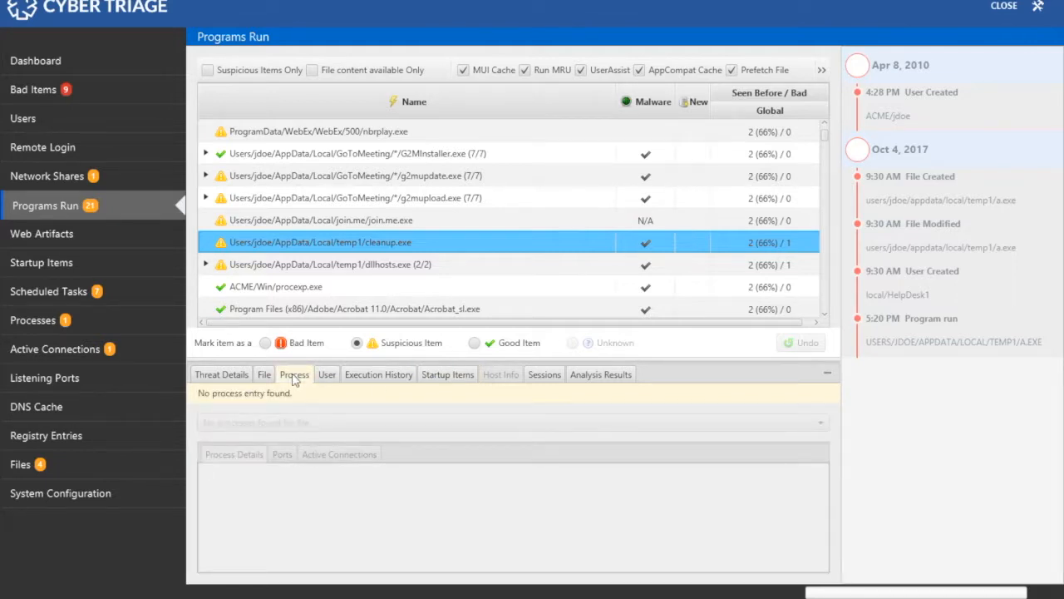
{"action": "left_click", "coordinate": [266, 344]}
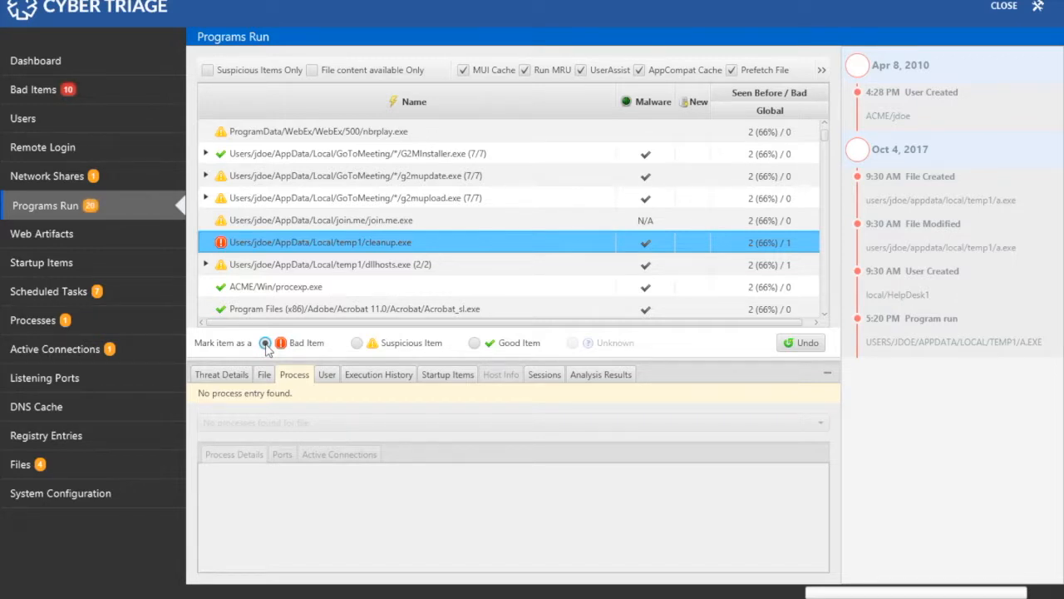
Expand the temp1 dllhosts.exe group and examine its first entry's file details, malware scan results and strings.
{"action": "left_click", "coordinate": [260, 267]}
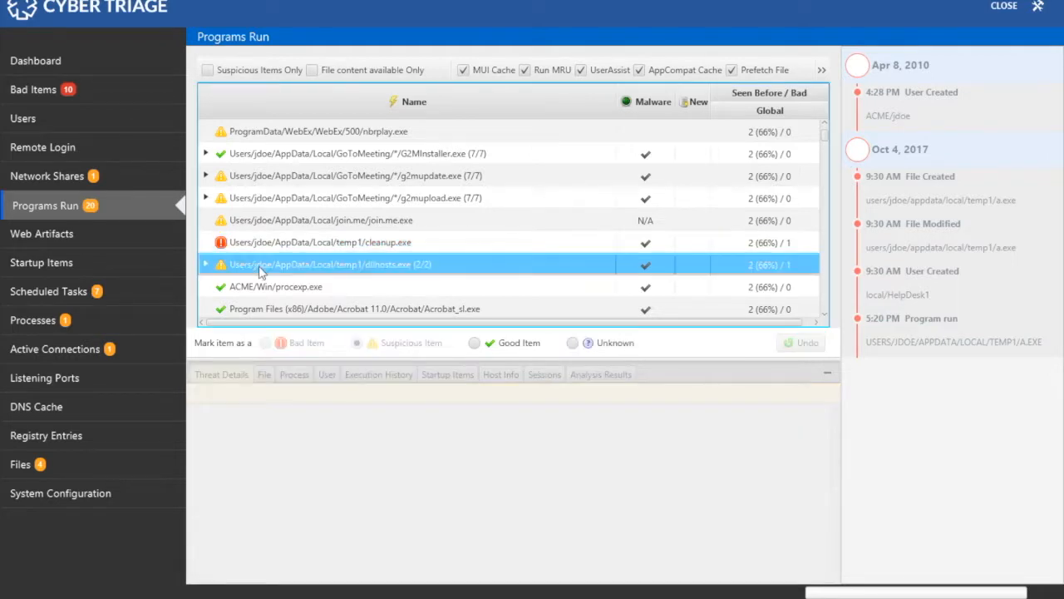
{"action": "left_click", "coordinate": [206, 265]}
{"action": "left_click", "coordinate": [258, 287]}
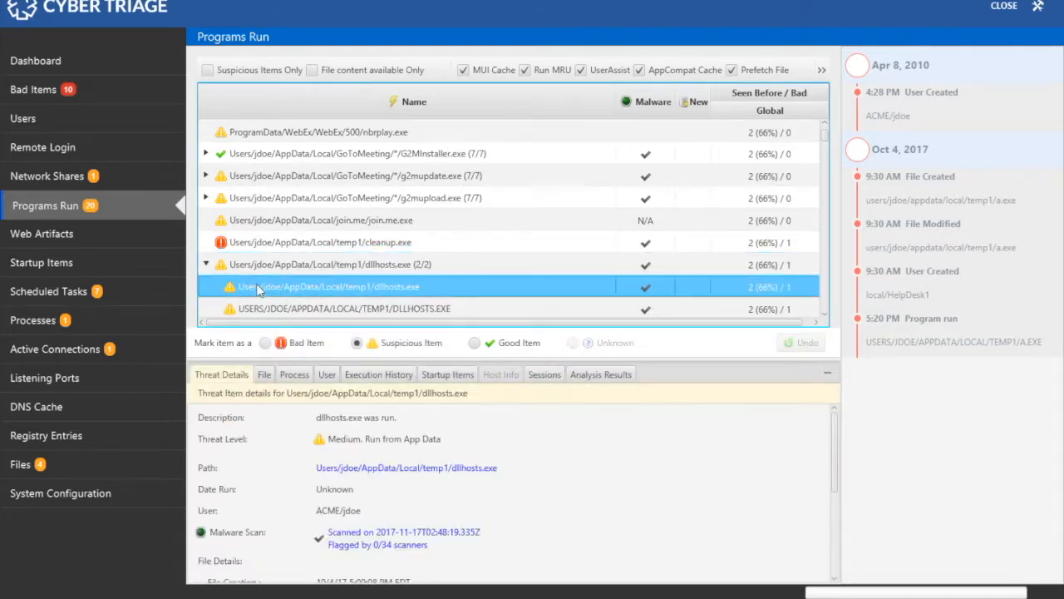
{"action": "left_click", "coordinate": [264, 375]}
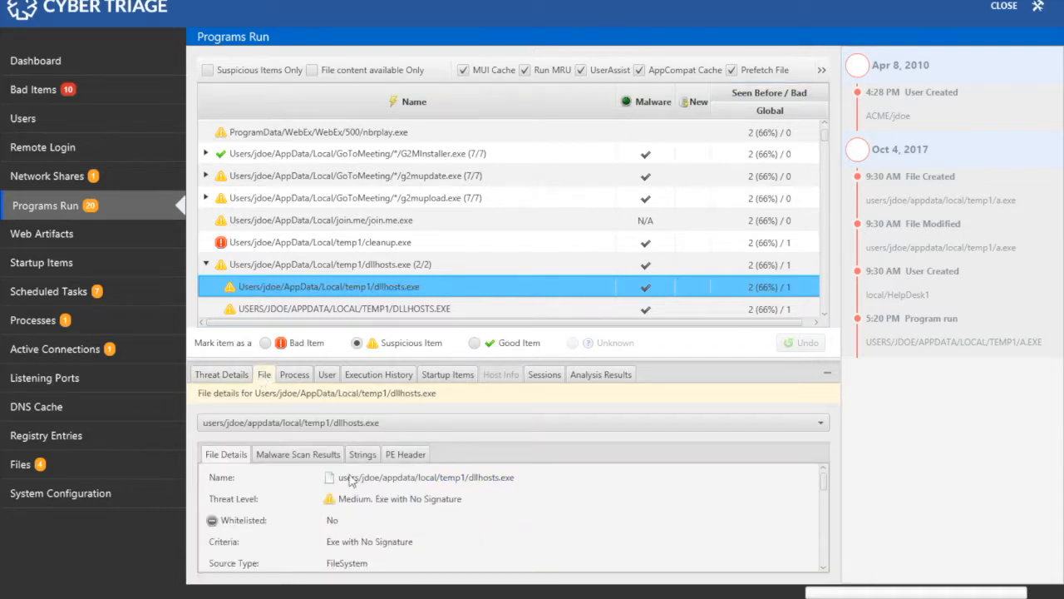
{"action": "left_click", "coordinate": [304, 454]}
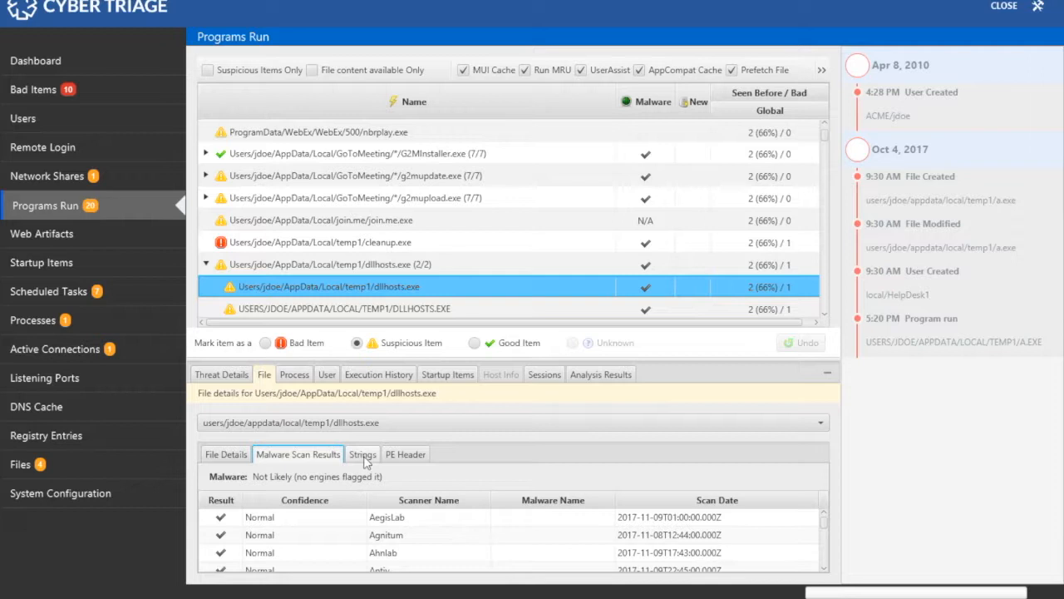
{"action": "left_click", "coordinate": [363, 456]}
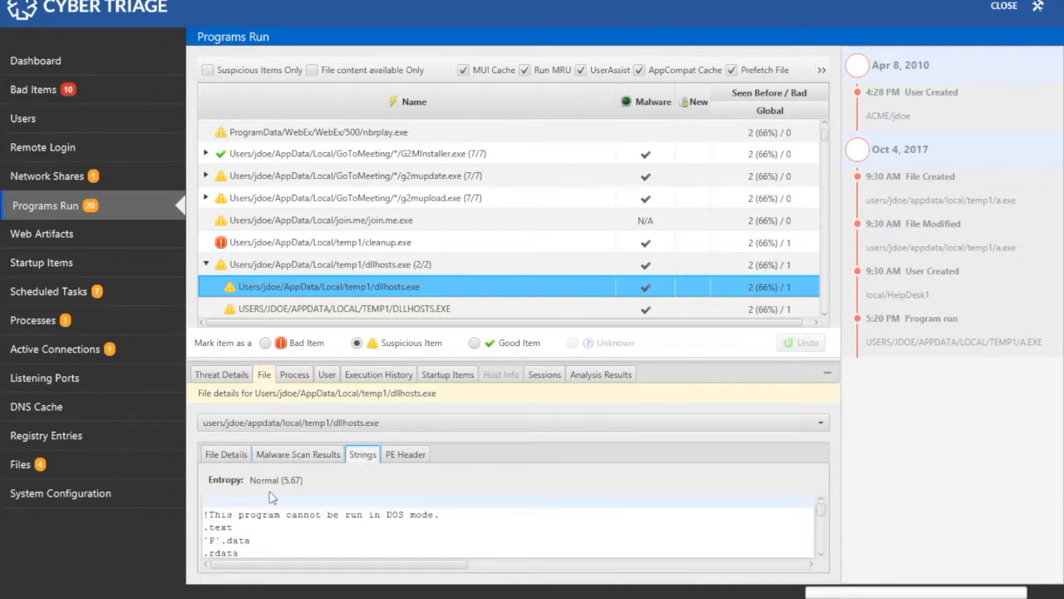
Review the process details and active connections of the first dllhosts.exe entry, widening the remote host column, and mark the entry as a bad item.
{"action": "left_click", "coordinate": [295, 376]}
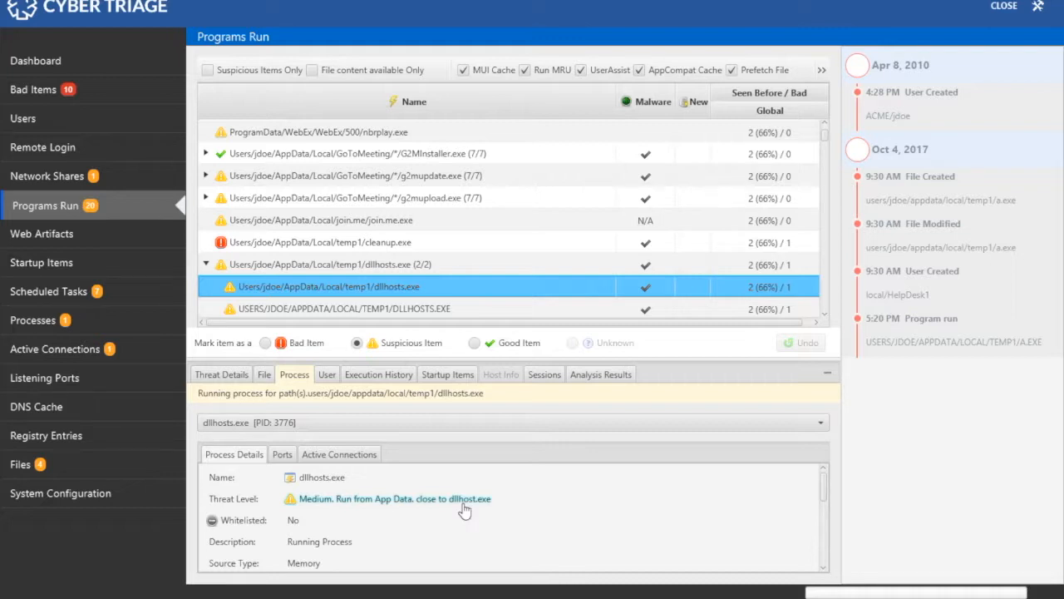
{"action": "scroll", "coordinate": [464, 513], "scroll_direction": "down", "scroll_amount": 5}
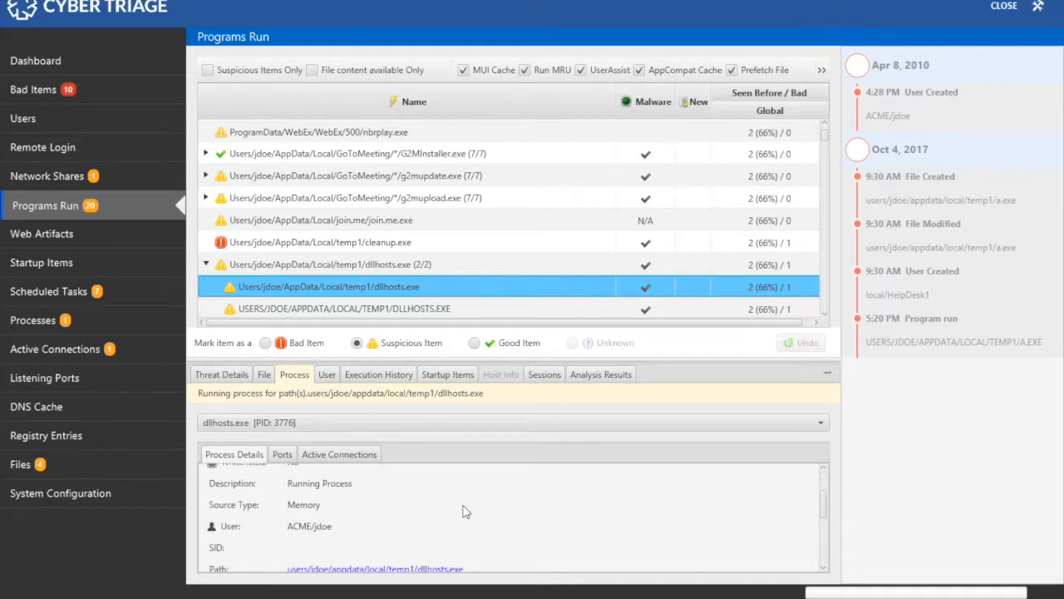
{"action": "scroll", "coordinate": [464, 513], "scroll_direction": "down", "scroll_amount": 1}
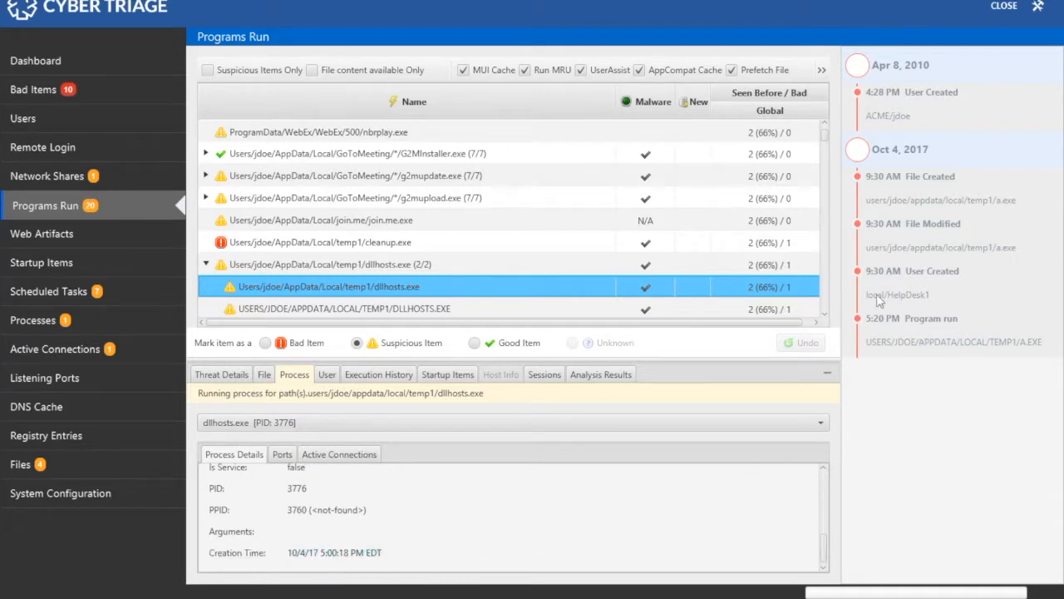
{"action": "left_click", "coordinate": [365, 463]}
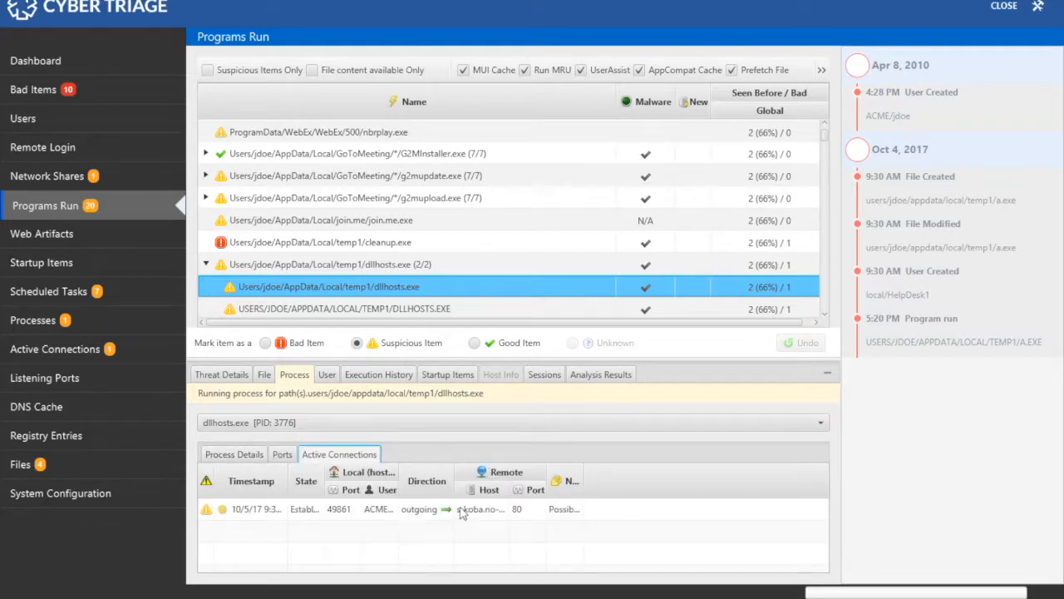
{"action": "left_click_drag", "start_coordinate": [513, 490], "coordinate": [564, 490]}
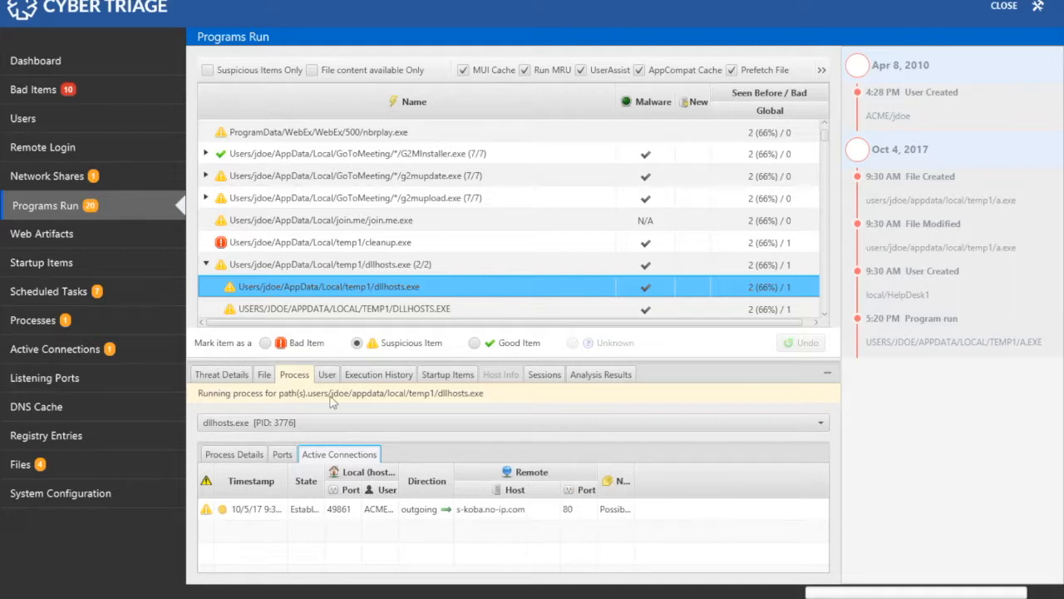
{"action": "left_click", "coordinate": [265, 343]}
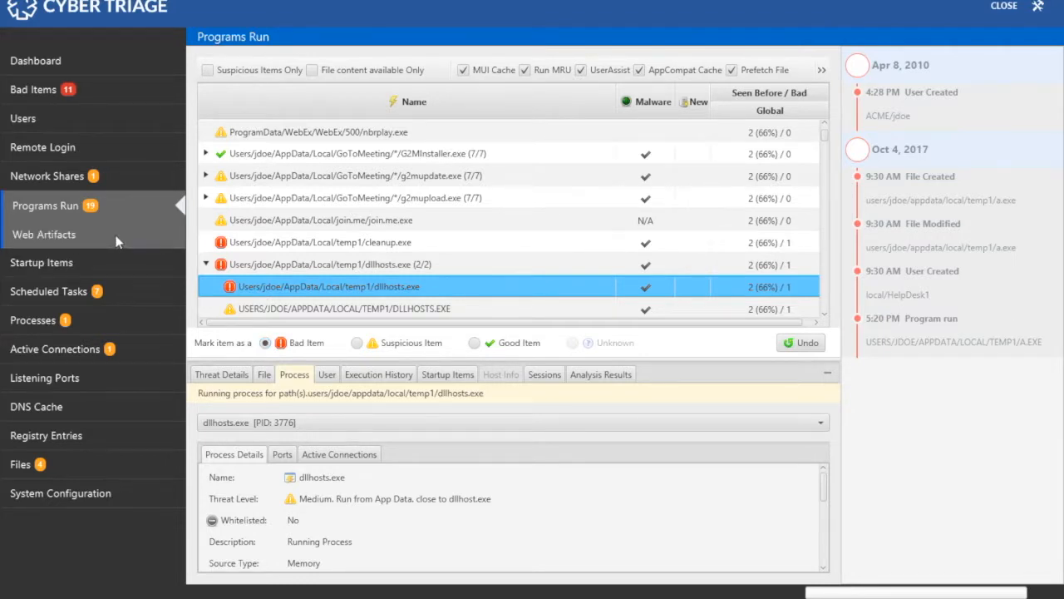
Review the web artifacts with history and bookmarks filtered out to leave only downloads, and include history again.
{"action": "left_click", "coordinate": [60, 235]}
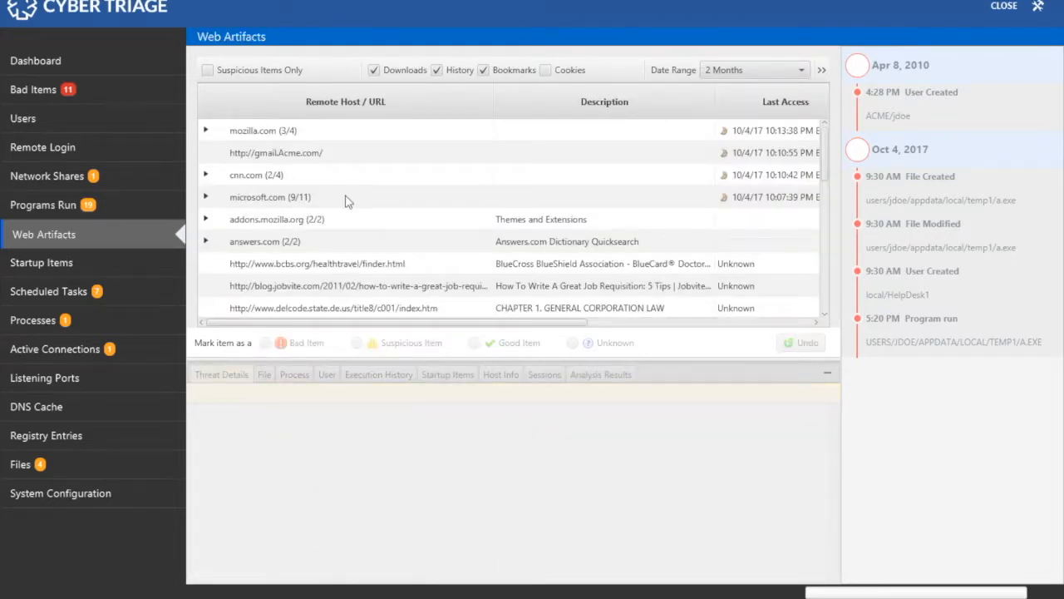
{"action": "left_click", "coordinate": [436, 70]}
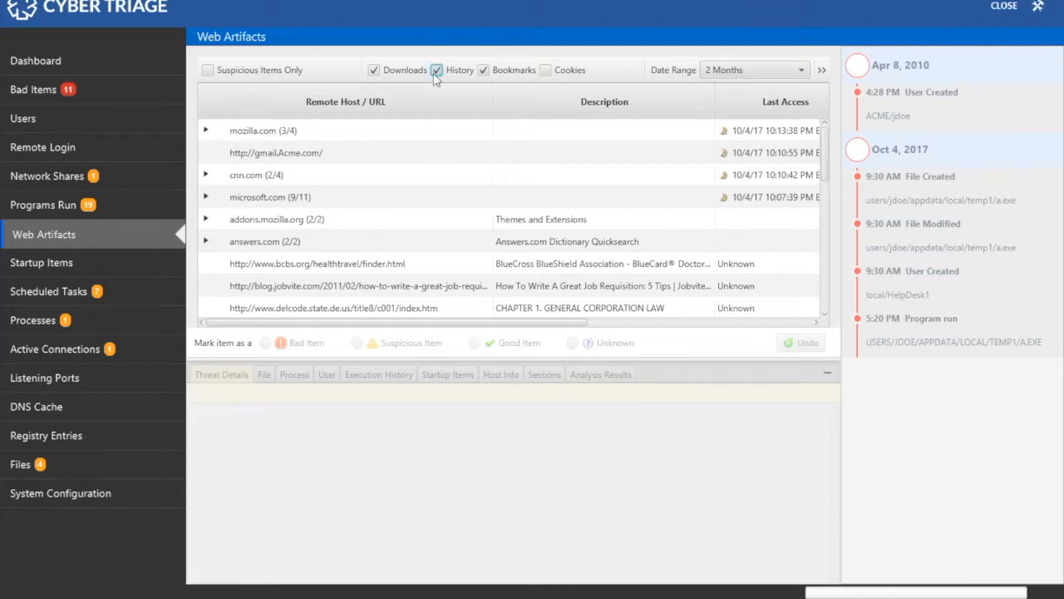
{"action": "left_click", "coordinate": [483, 71]}
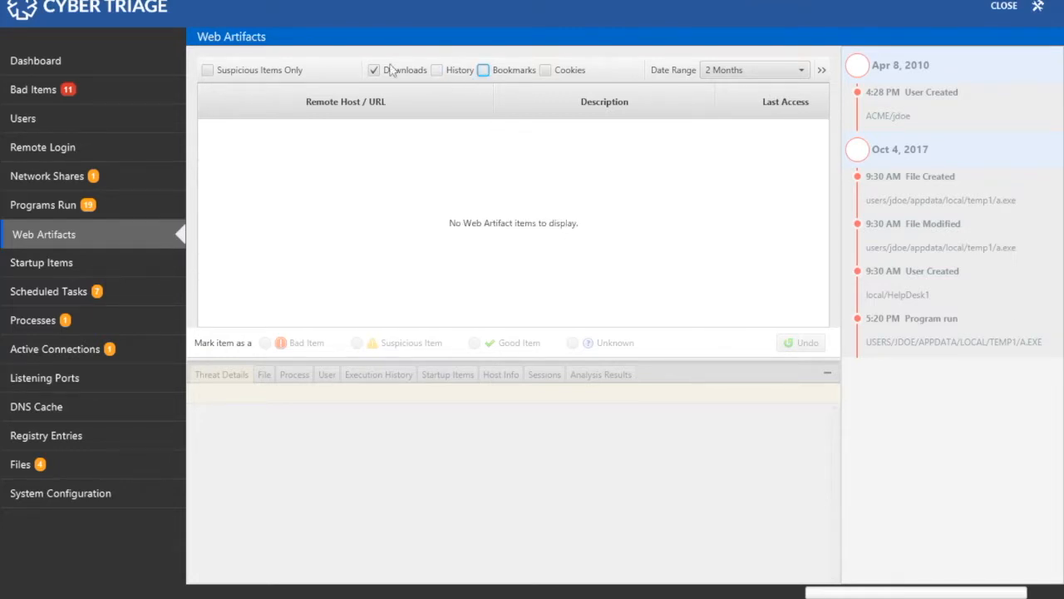
{"action": "left_click", "coordinate": [436, 71]}
Review the startup items with trusted signature and Microsoft entries temporarily shown, and hide both kinds again.
{"action": "left_click", "coordinate": [75, 262]}
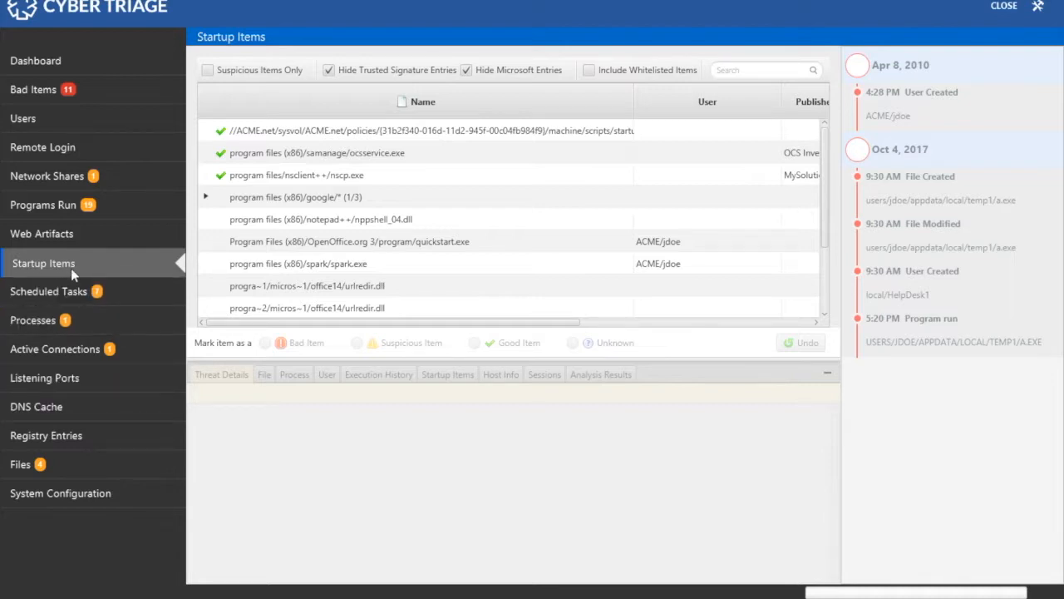
{"action": "scroll", "coordinate": [354, 259], "scroll_direction": "down", "scroll_amount": 2}
{"action": "left_click", "coordinate": [387, 72]}
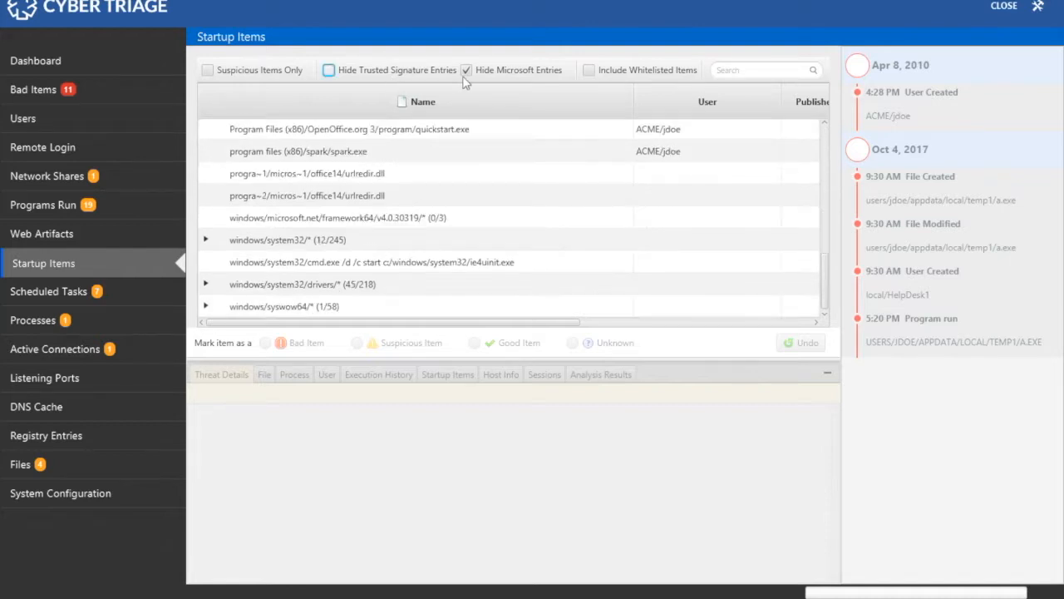
{"action": "left_click", "coordinate": [466, 71]}
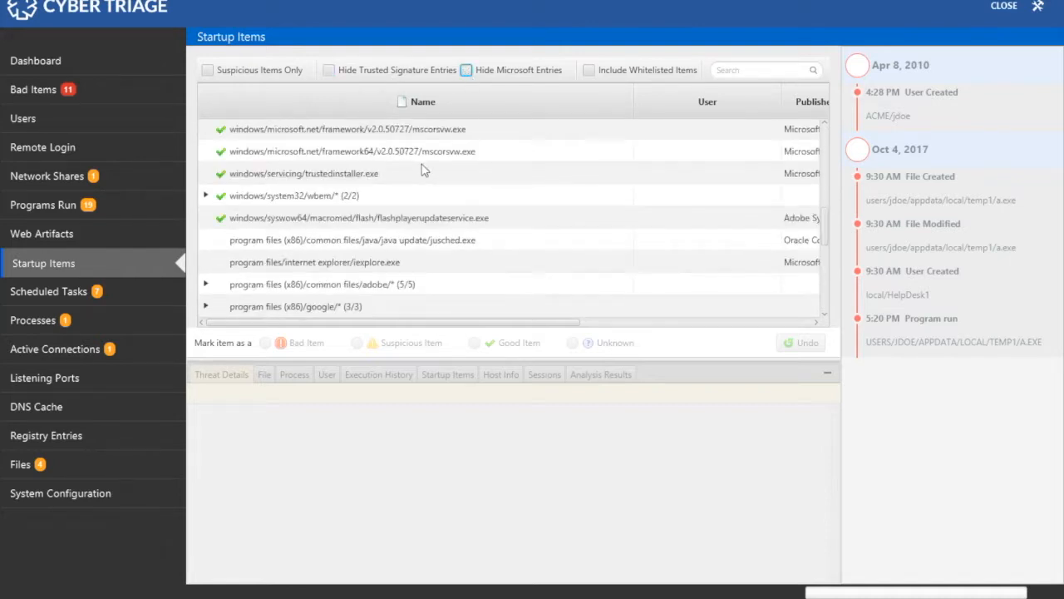
{"action": "scroll", "coordinate": [424, 170], "scroll_direction": "up", "scroll_amount": 1}
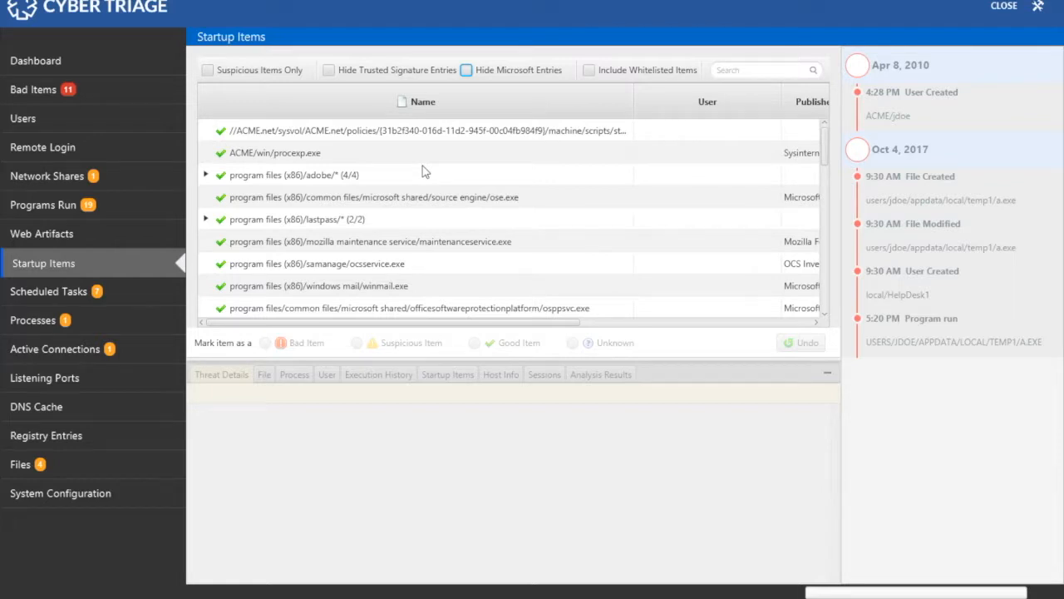
{"action": "left_click", "coordinate": [404, 73]}
{"action": "left_click", "coordinate": [485, 76]}
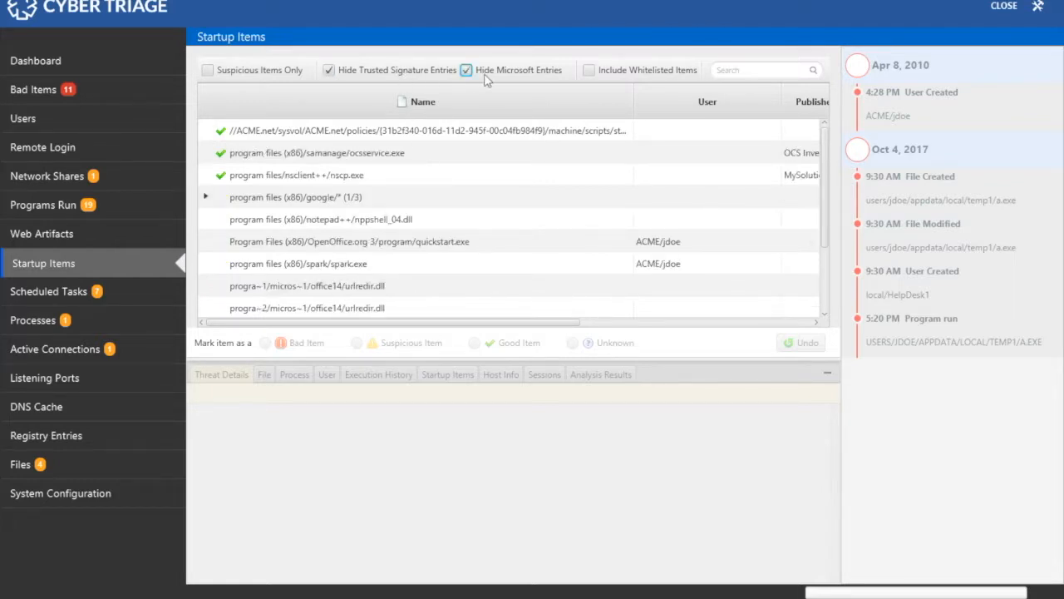
Examine the threat details of the cleanup.exe scheduled task and of the dllhosts.exe entry in the process list.
{"action": "left_click", "coordinate": [141, 292]}
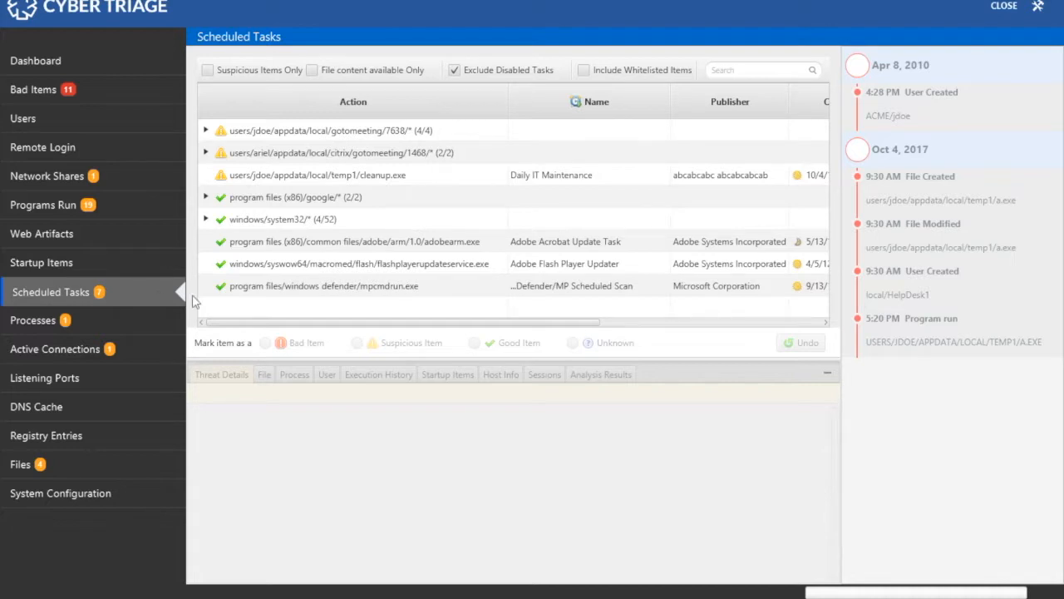
{"action": "left_click", "coordinate": [340, 176]}
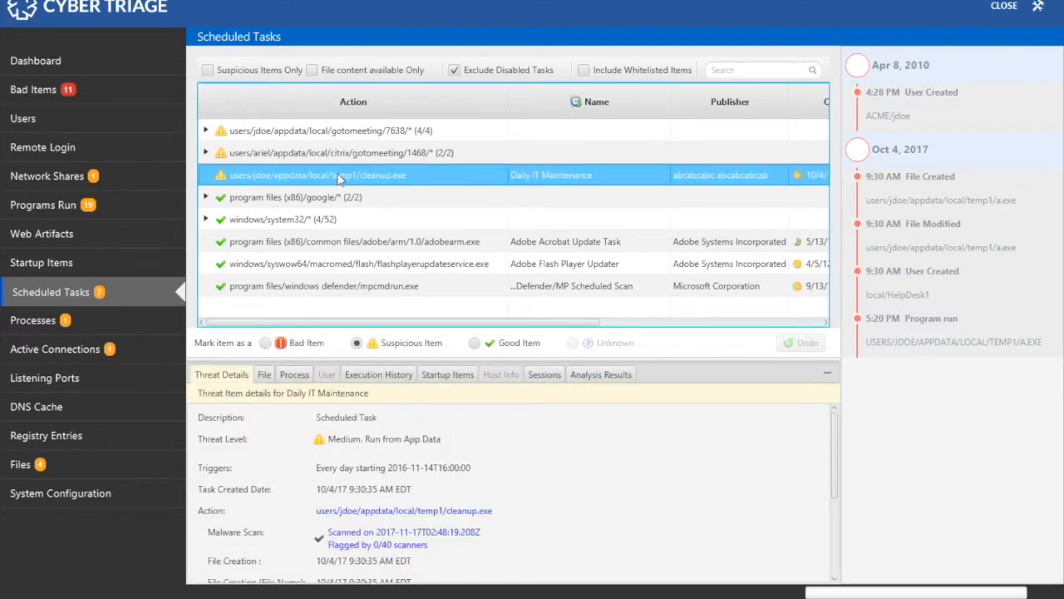
{"action": "left_click", "coordinate": [133, 326]}
{"action": "scroll", "coordinate": [266, 234], "scroll_direction": "down", "scroll_amount": 10}
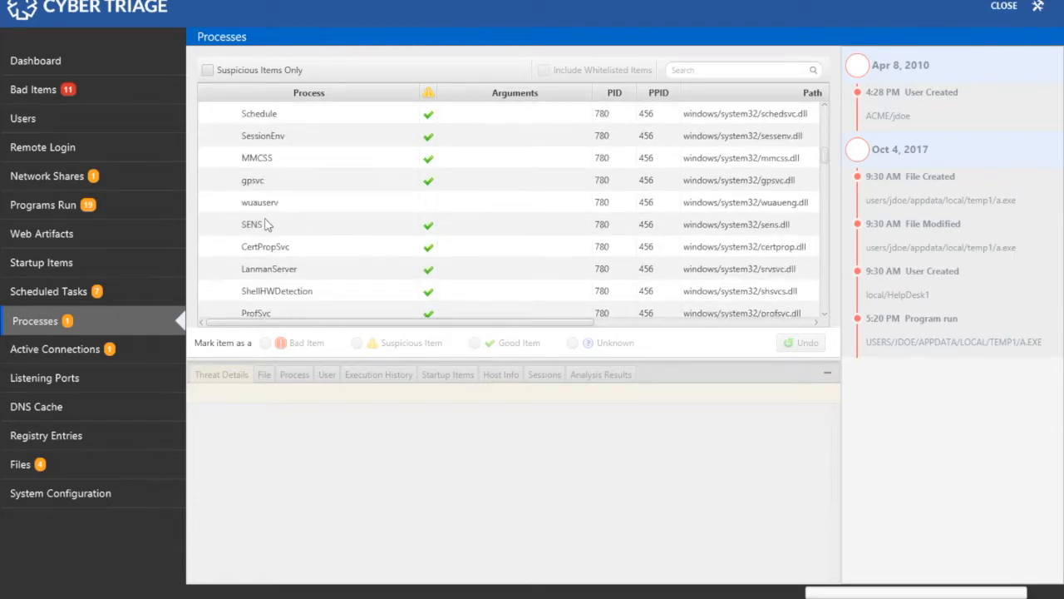
{"action": "scroll", "coordinate": [268, 226], "scroll_direction": "down", "scroll_amount": 10}
{"action": "scroll", "coordinate": [277, 250], "scroll_direction": "down", "scroll_amount": 10}
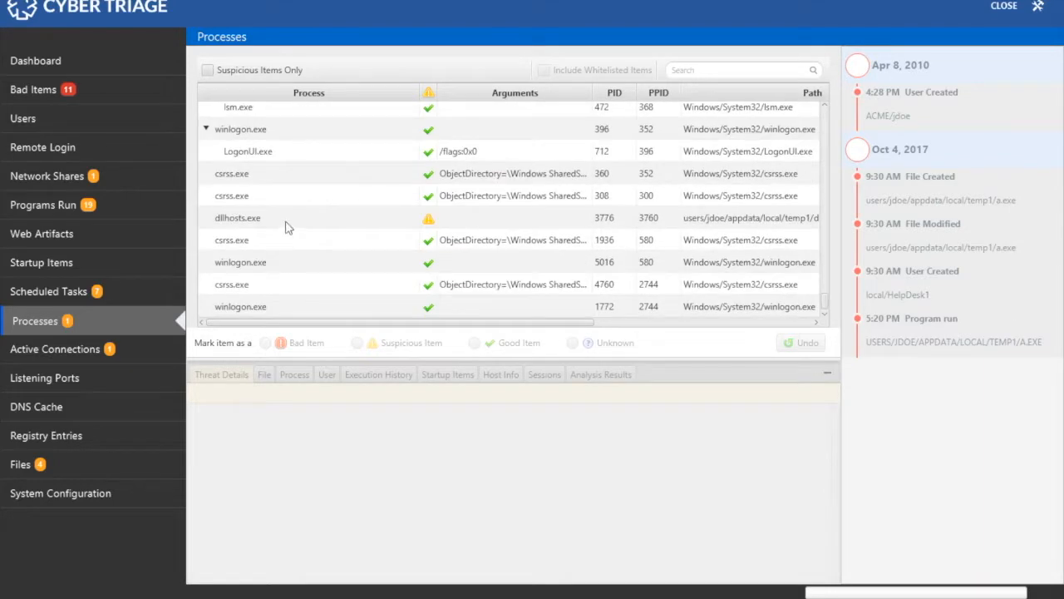
{"action": "left_click", "coordinate": [287, 224]}
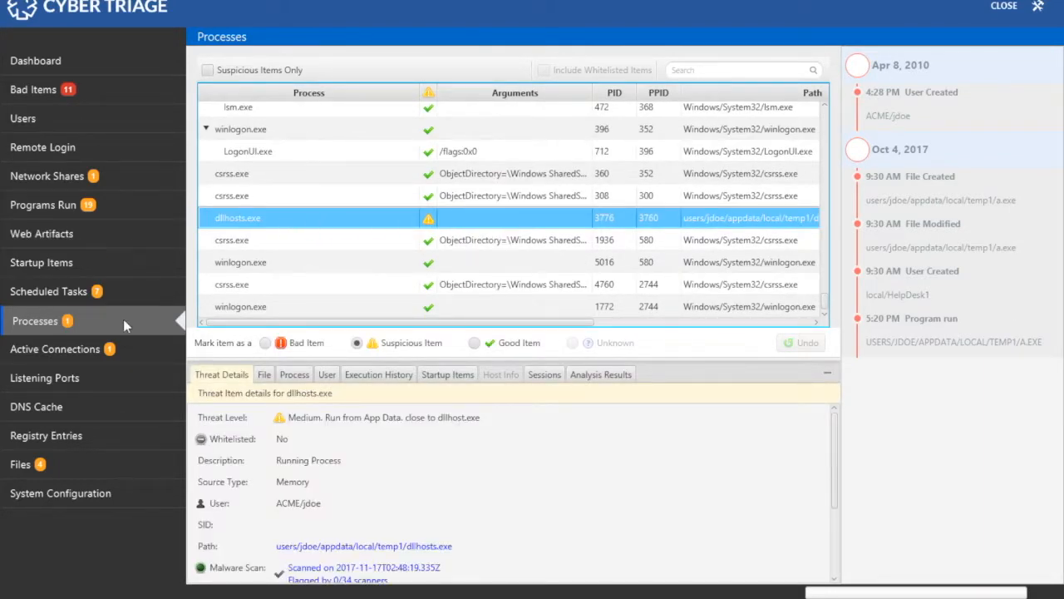
Examine the threat details of the outgoing dllhosts.exe connection to s-koba.no-ip.com in the active connections.
{"action": "left_click", "coordinate": [70, 344]}
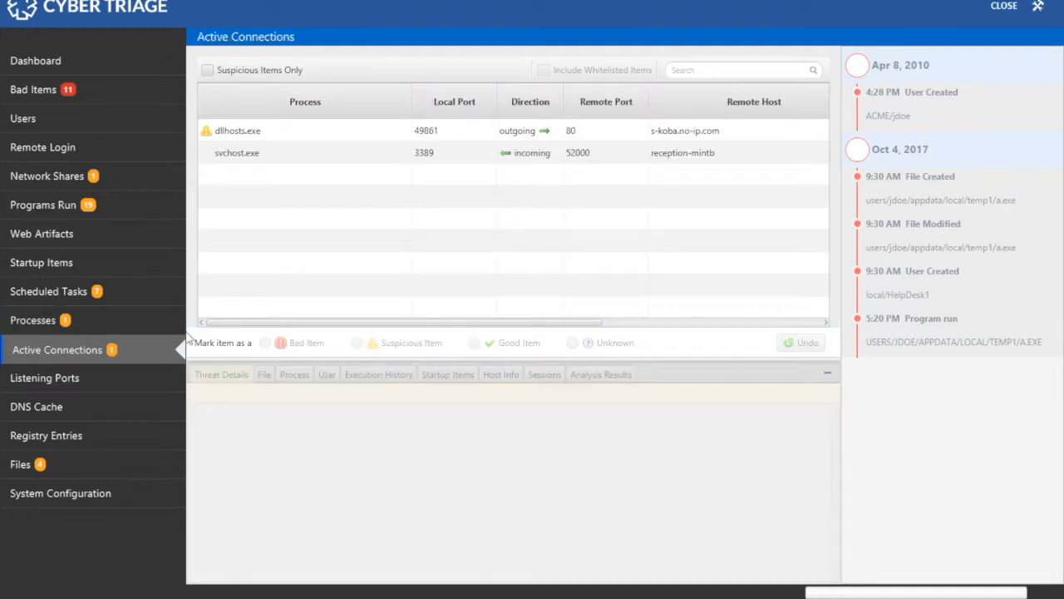
{"action": "left_click", "coordinate": [230, 136]}
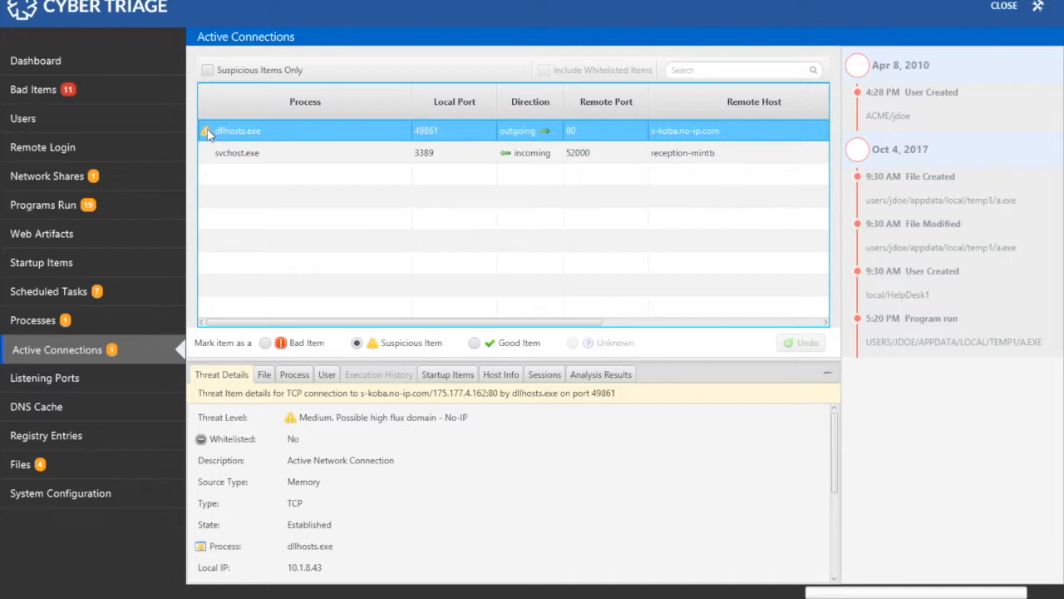
{"action": "mouse_move", "coordinate": [207, 135]}
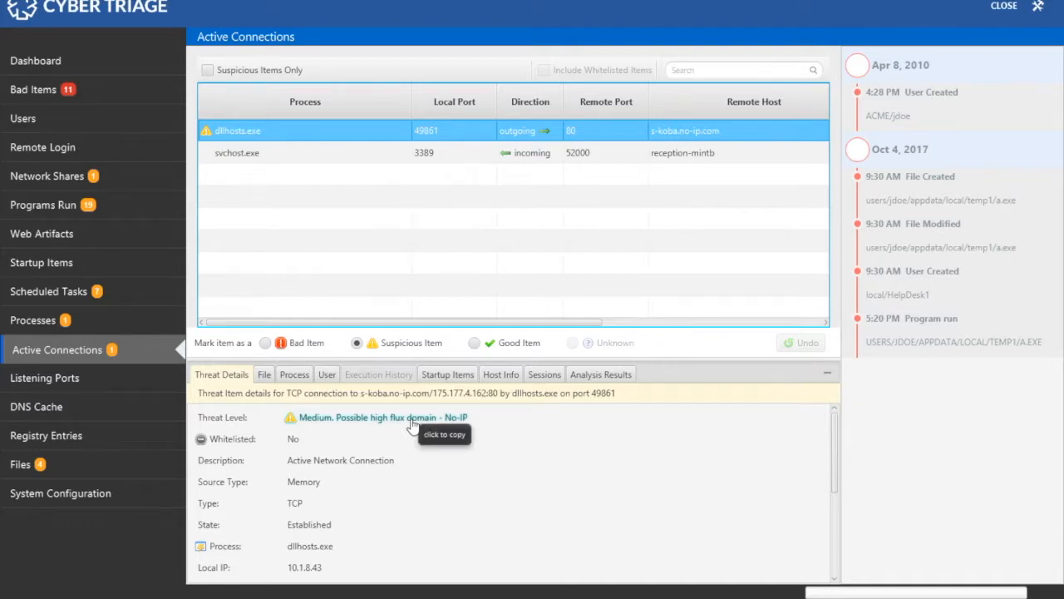
Review the processes in the listening ports list, expanding the svchost.exe -k netsvcs group and collapsing it again.
{"action": "left_click", "coordinate": [143, 386]}
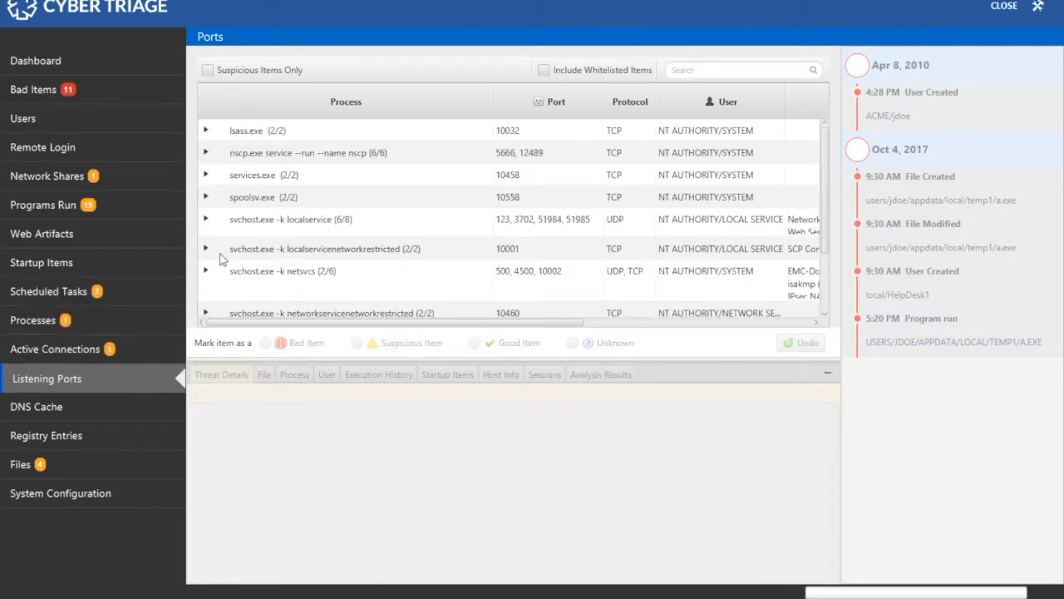
{"action": "scroll", "coordinate": [234, 237], "scroll_direction": "down", "scroll_amount": 3}
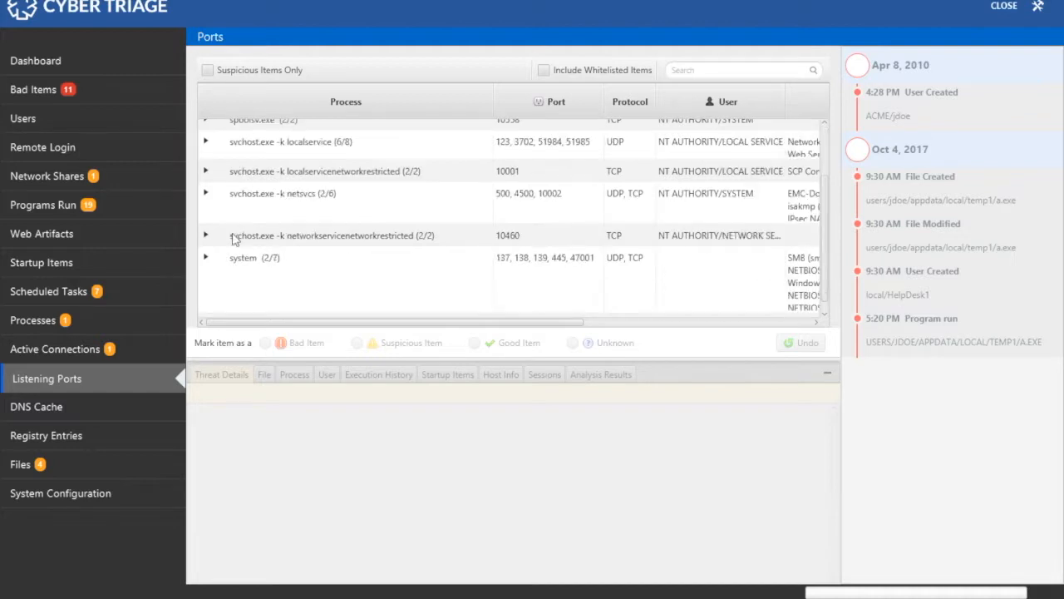
{"action": "left_click", "coordinate": [206, 194]}
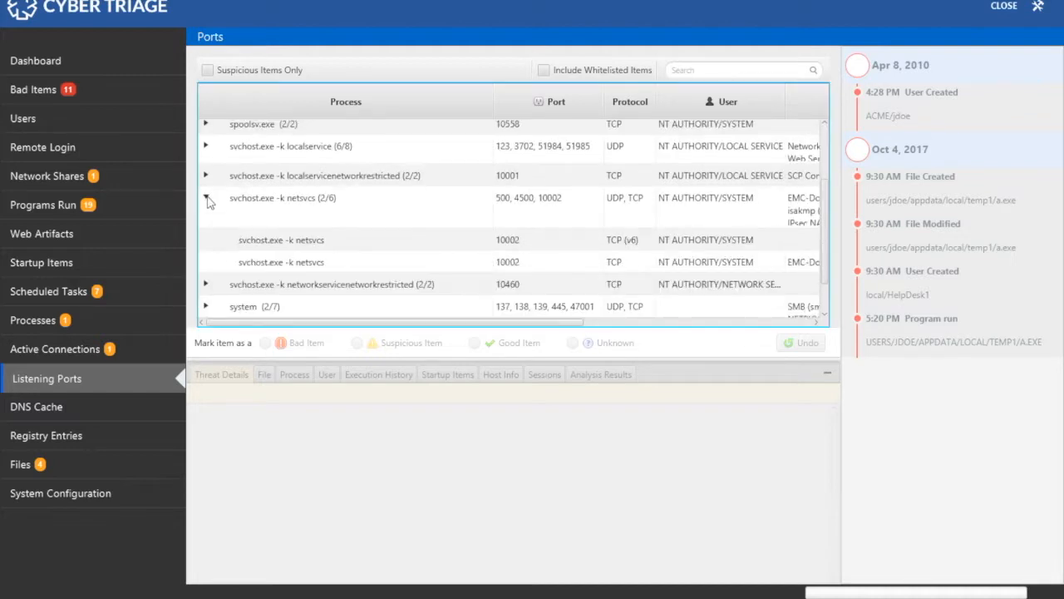
{"action": "left_click", "coordinate": [207, 195]}
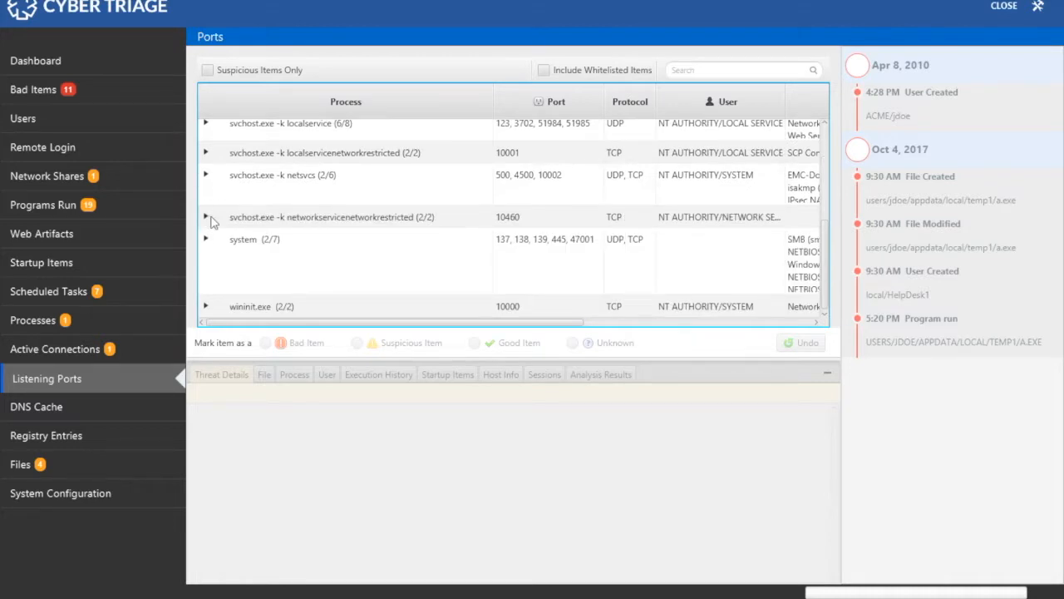
{"action": "scroll", "coordinate": [211, 221], "scroll_direction": "up", "scroll_amount": 3}
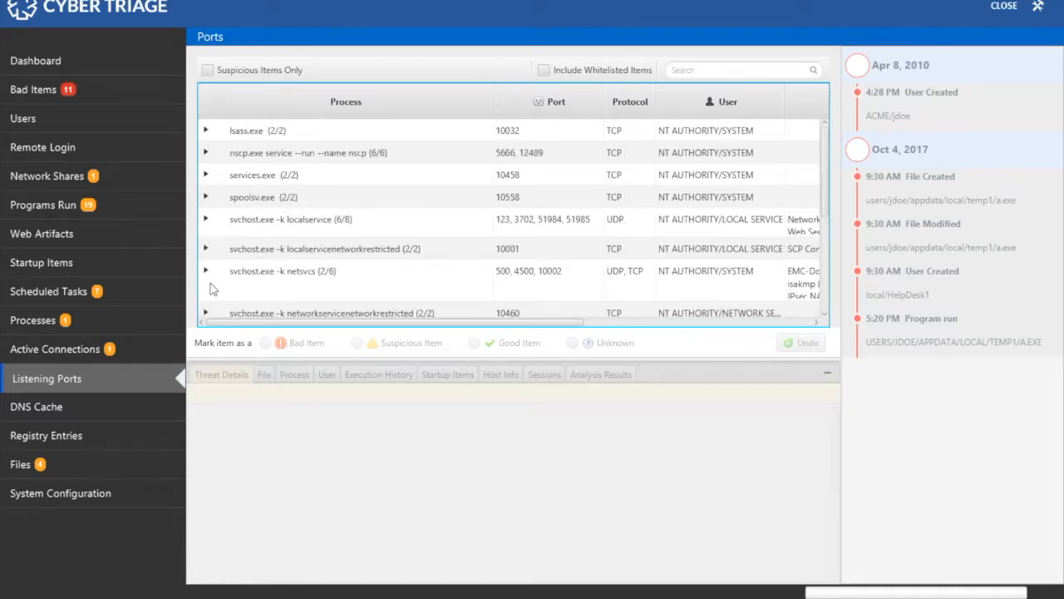
Look through the remote hosts in the DNS cache and check the suspicious registry entries.
{"action": "left_click", "coordinate": [131, 413]}
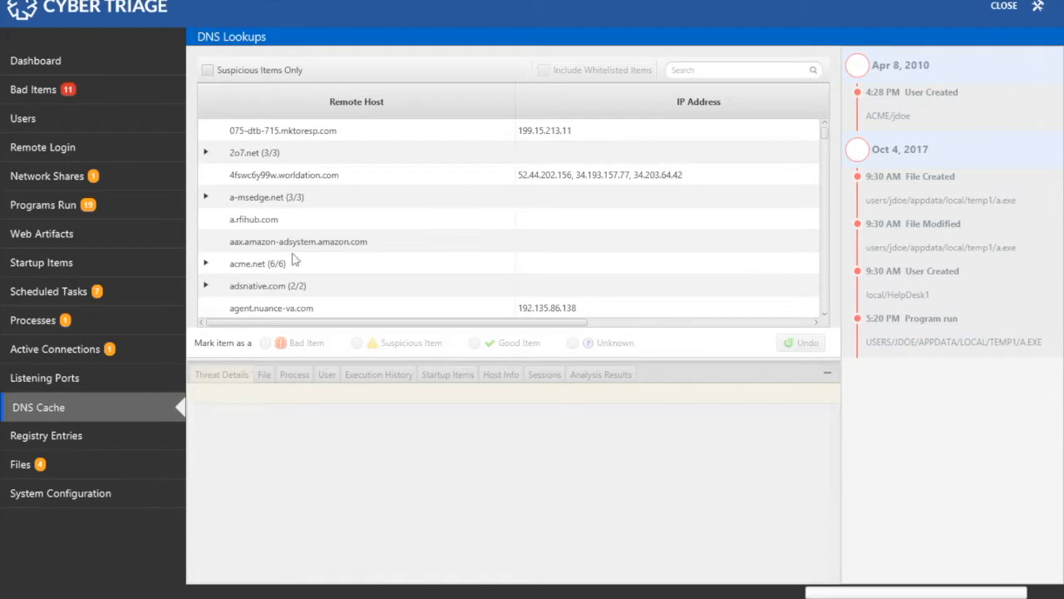
{"action": "scroll", "coordinate": [313, 225], "scroll_direction": "down", "scroll_amount": 3}
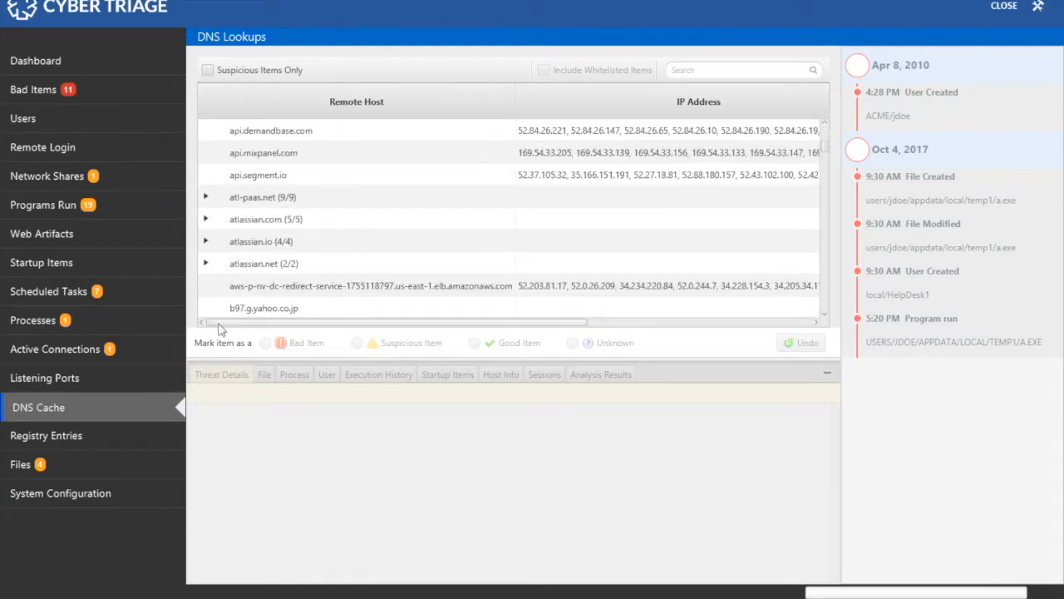
{"action": "left_click", "coordinate": [135, 432]}
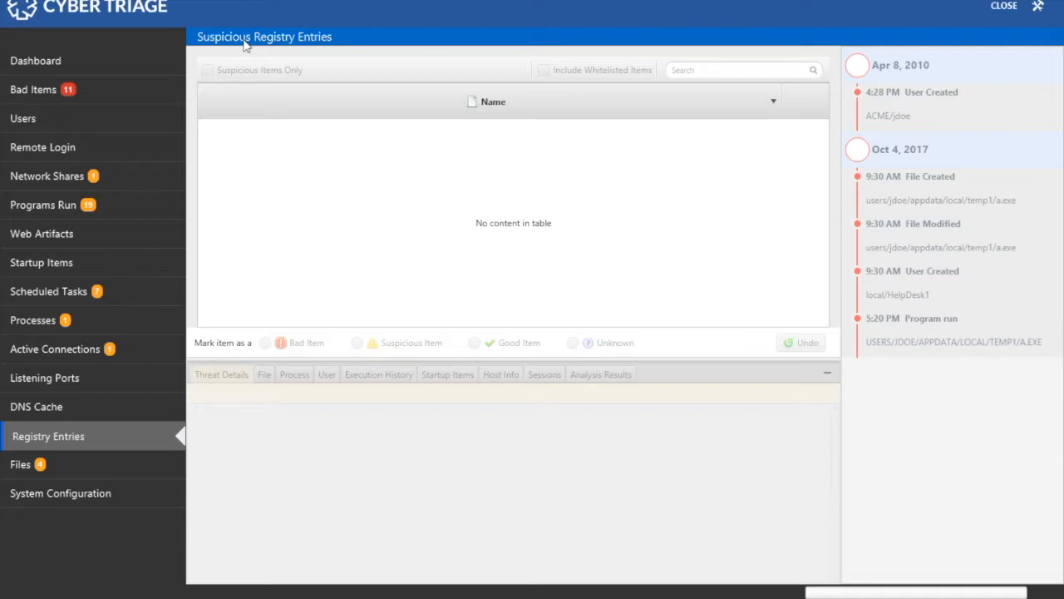
Examine the individual files under the flagged temp1 folder in the collected files, and view the system configuration.
{"action": "left_click", "coordinate": [92, 473]}
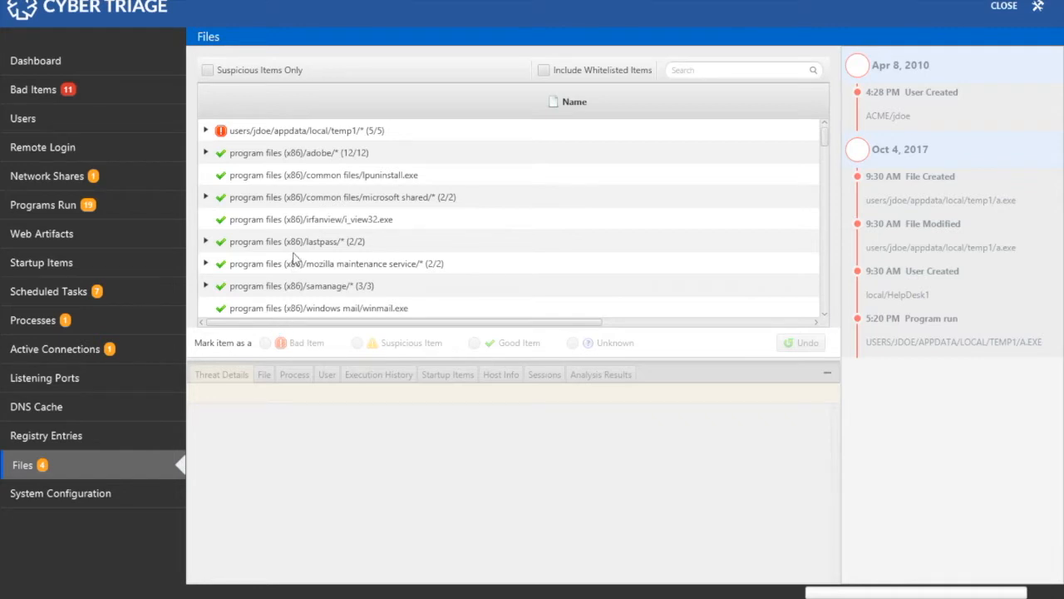
{"action": "left_click", "coordinate": [207, 131]}
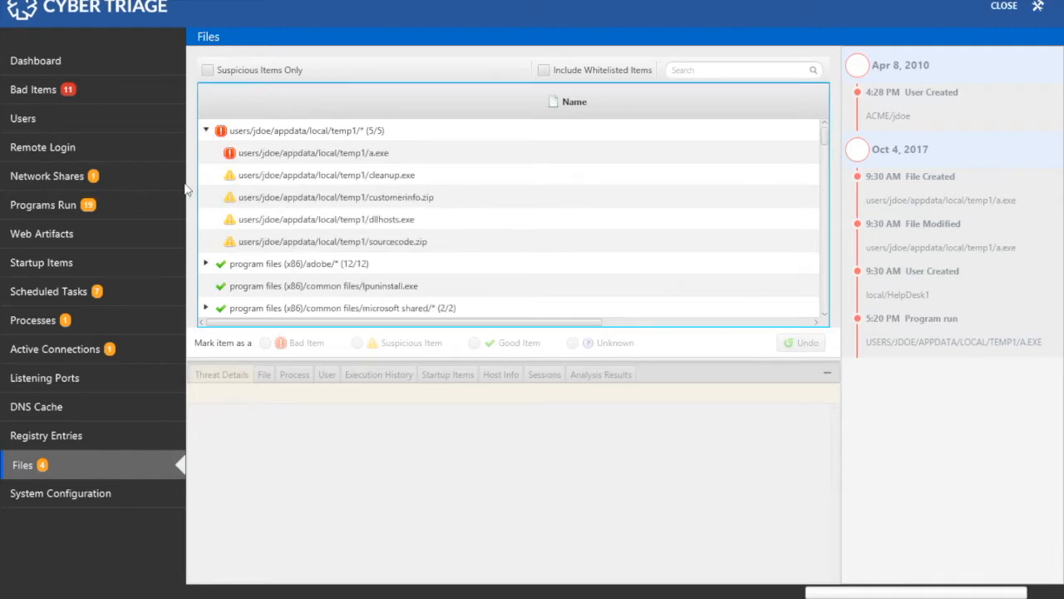
{"action": "left_click", "coordinate": [120, 493]}
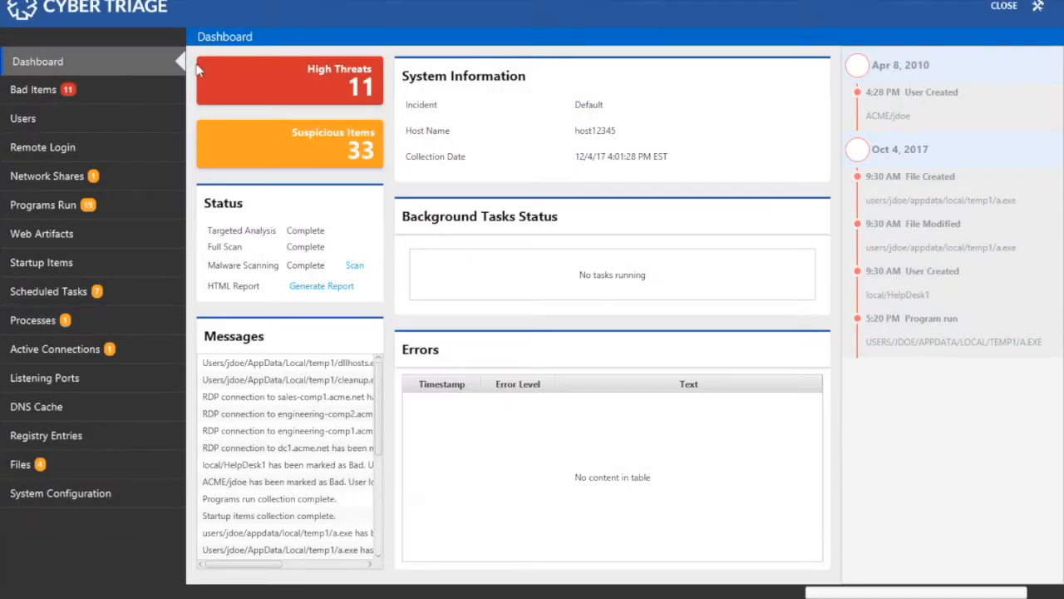
Generate the HTML report from the dashboard, save it to Local Disk (C:), and open it in the browser.
{"action": "left_click", "coordinate": [308, 288]}
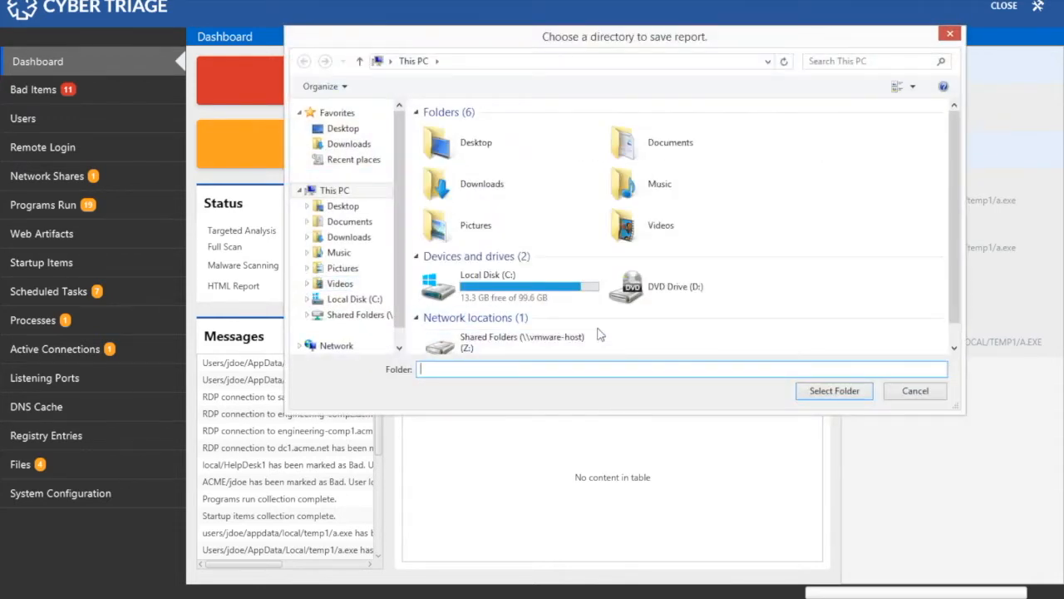
{"action": "left_click", "coordinate": [507, 284]}
{"action": "left_click", "coordinate": [827, 394]}
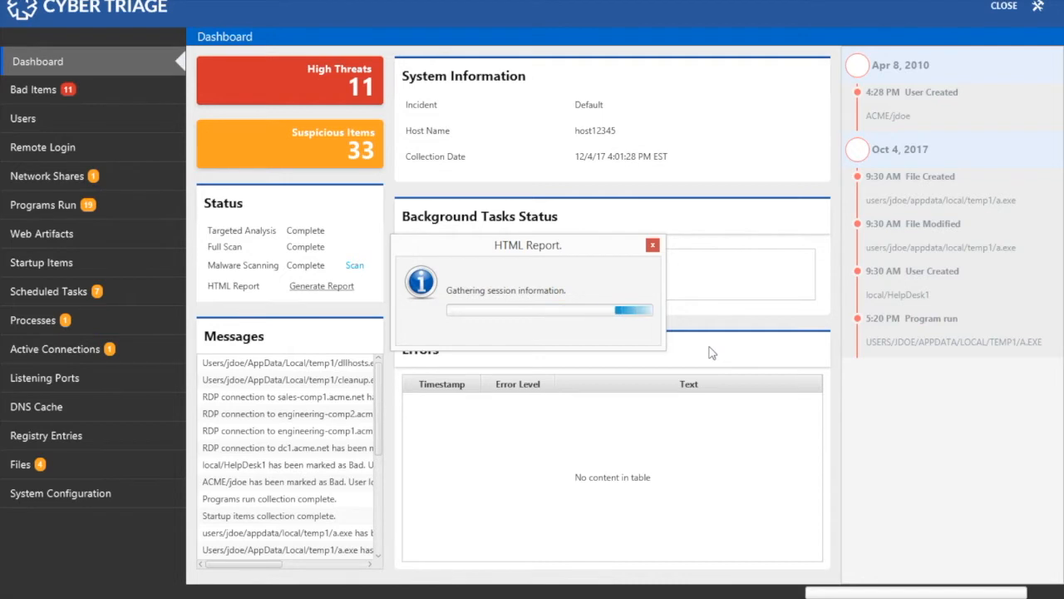
{"action": "left_click", "coordinate": [580, 251]}
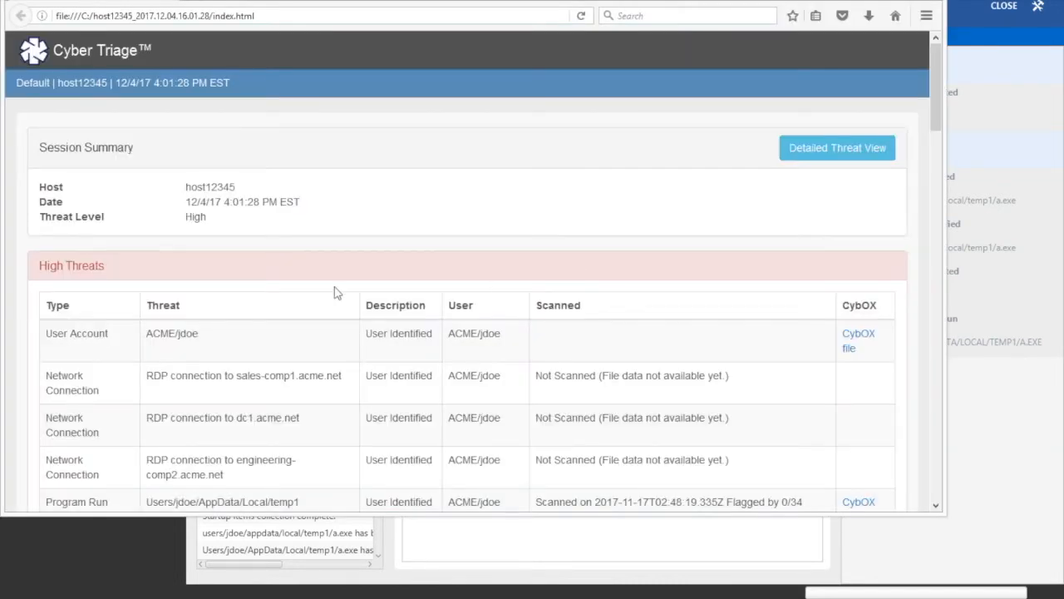
Review the report's high and medium threats in the summary, and inspect the file threat columns in the detailed threat view.
{"action": "scroll", "coordinate": [329, 288], "scroll_direction": "down", "scroll_amount": 7}
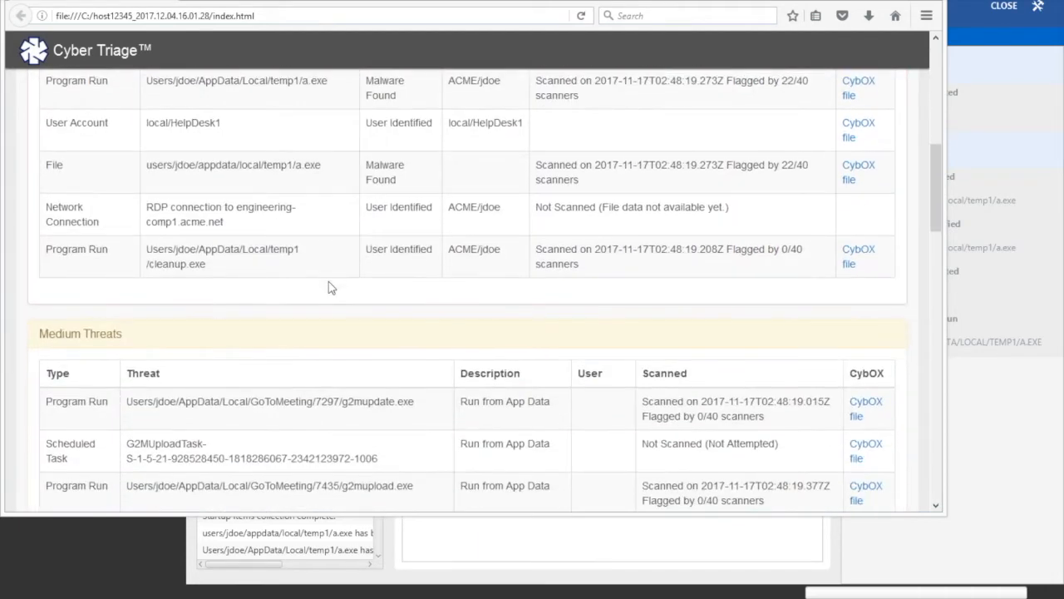
{"action": "scroll", "coordinate": [329, 288], "scroll_direction": "up", "scroll_amount": 7}
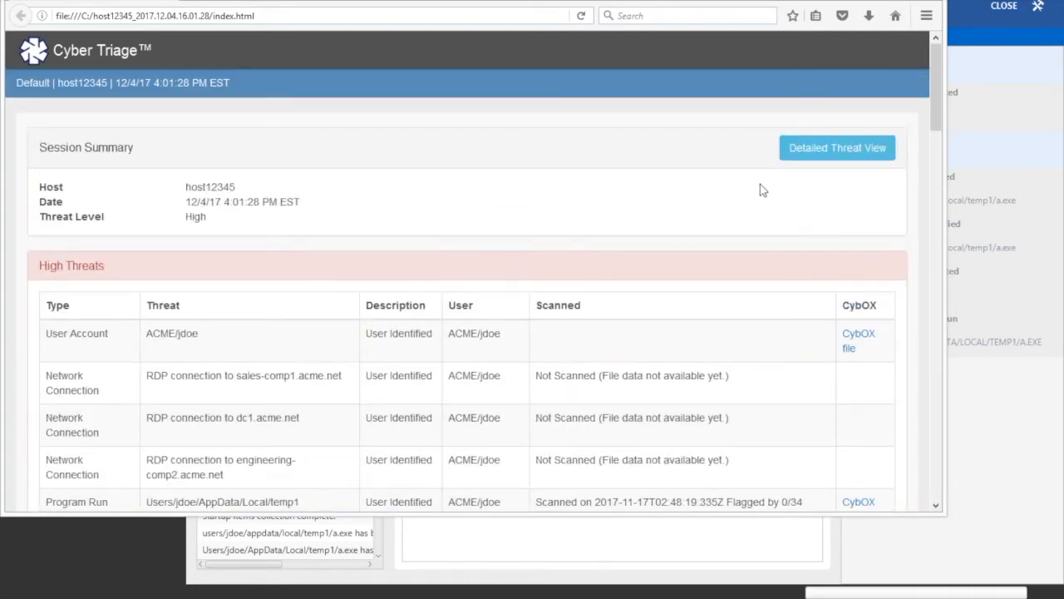
{"action": "left_click", "coordinate": [815, 155]}
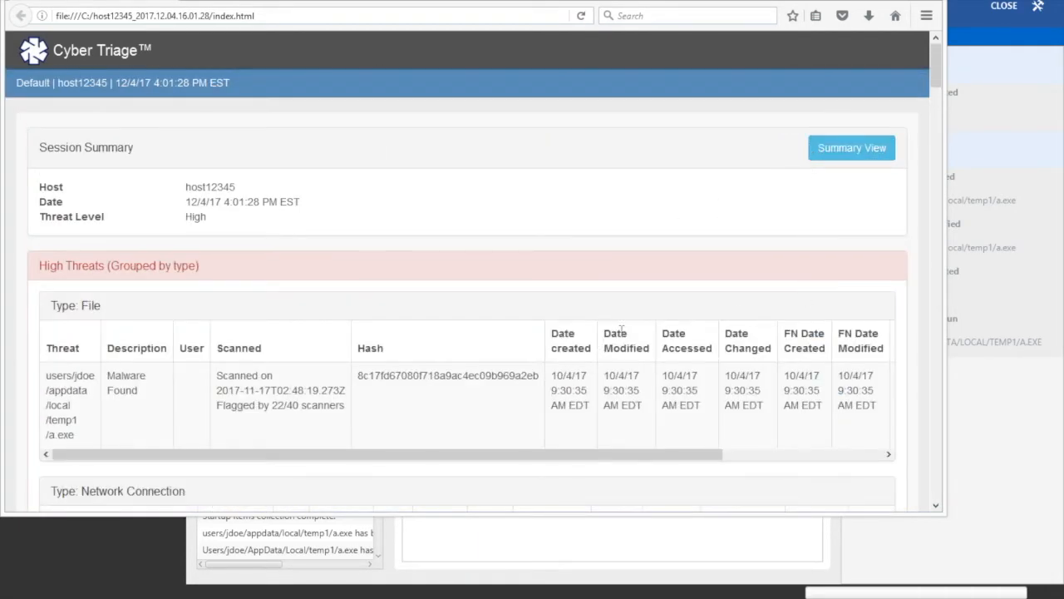
{"action": "left_click_drag", "start_coordinate": [476, 454], "coordinate": [672, 456]}
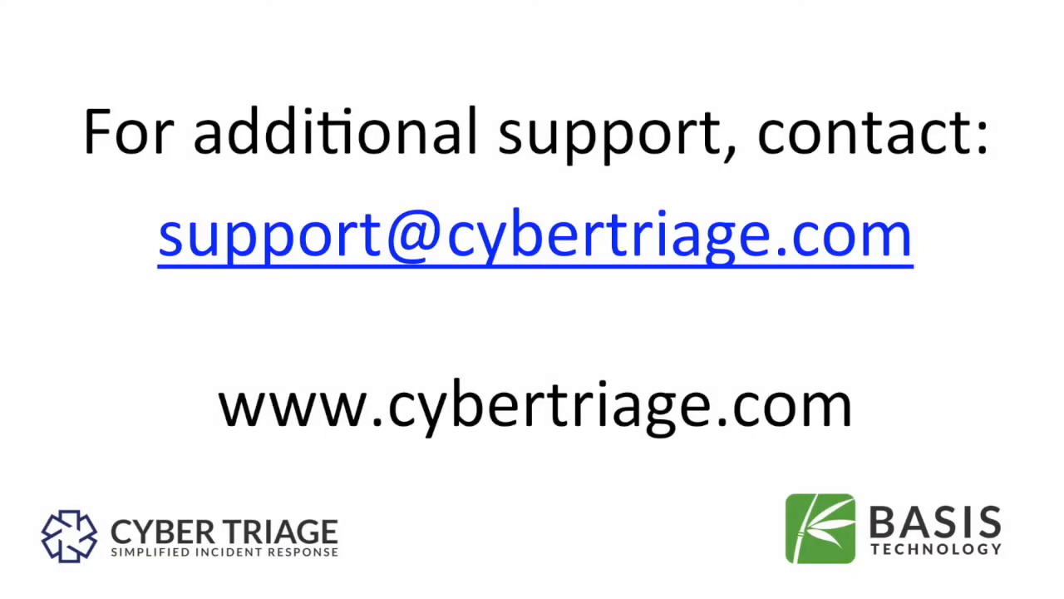